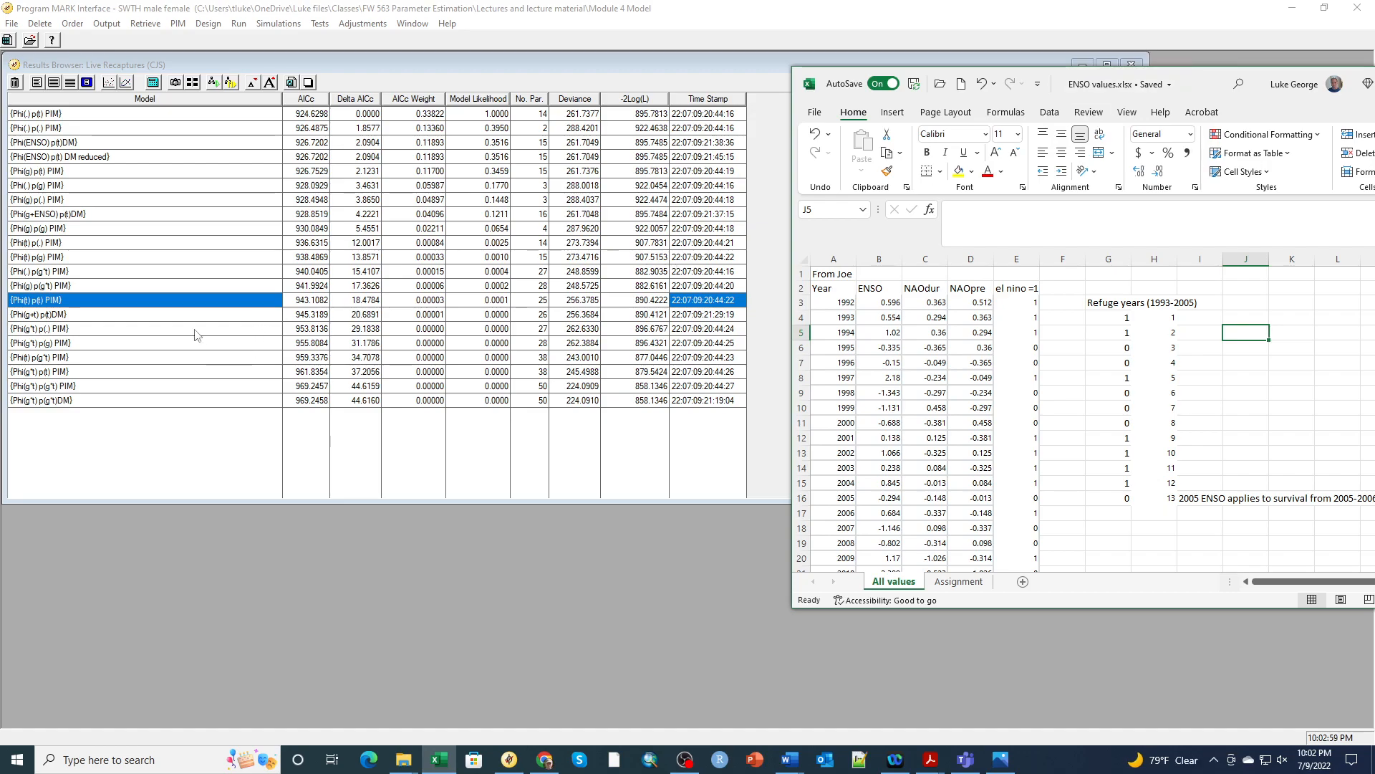
Bring the MARK Results Browser, with its 20 AICc-ranked CJS models, in front of Excel
click(92, 302)
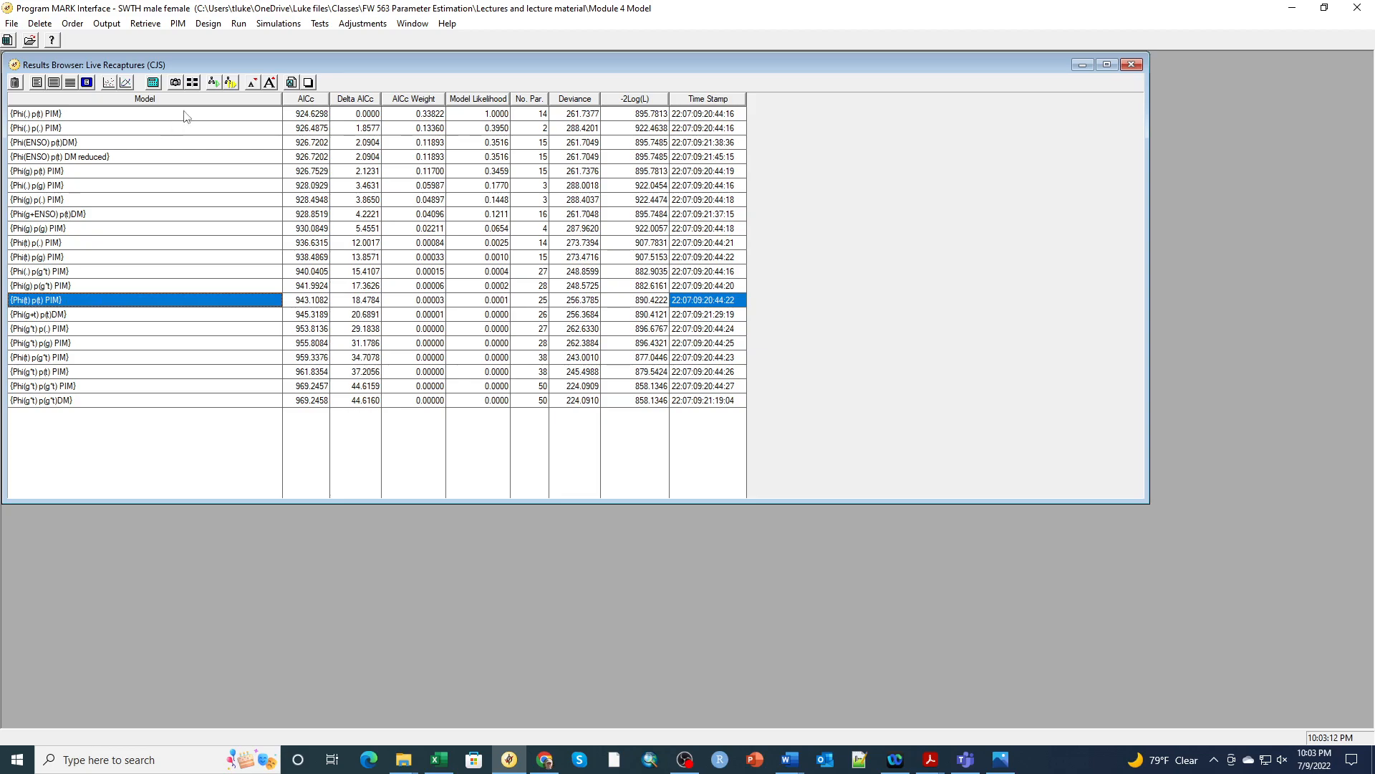
Start a reduced design matrix, accepting the proposed number of covariate columns
click(210, 25)
click(214, 57)
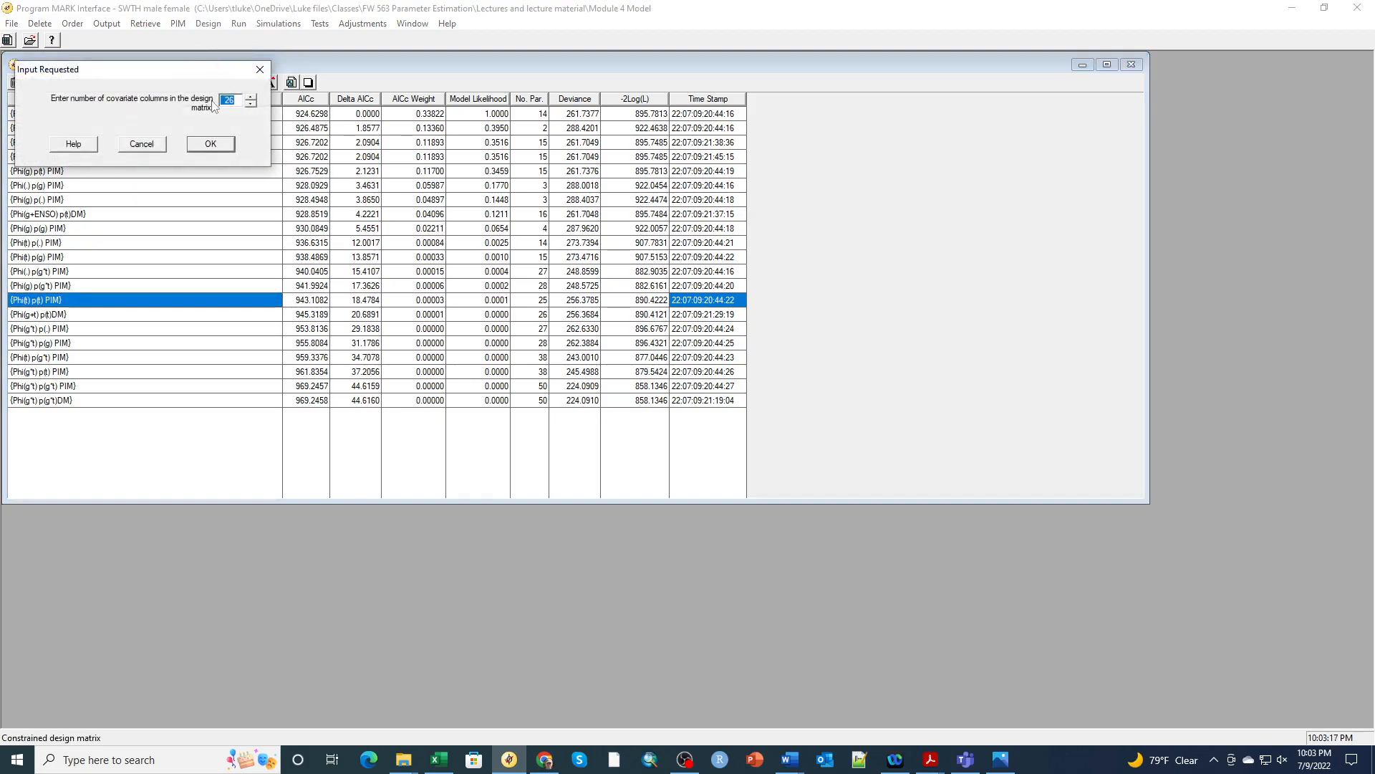
click(206, 146)
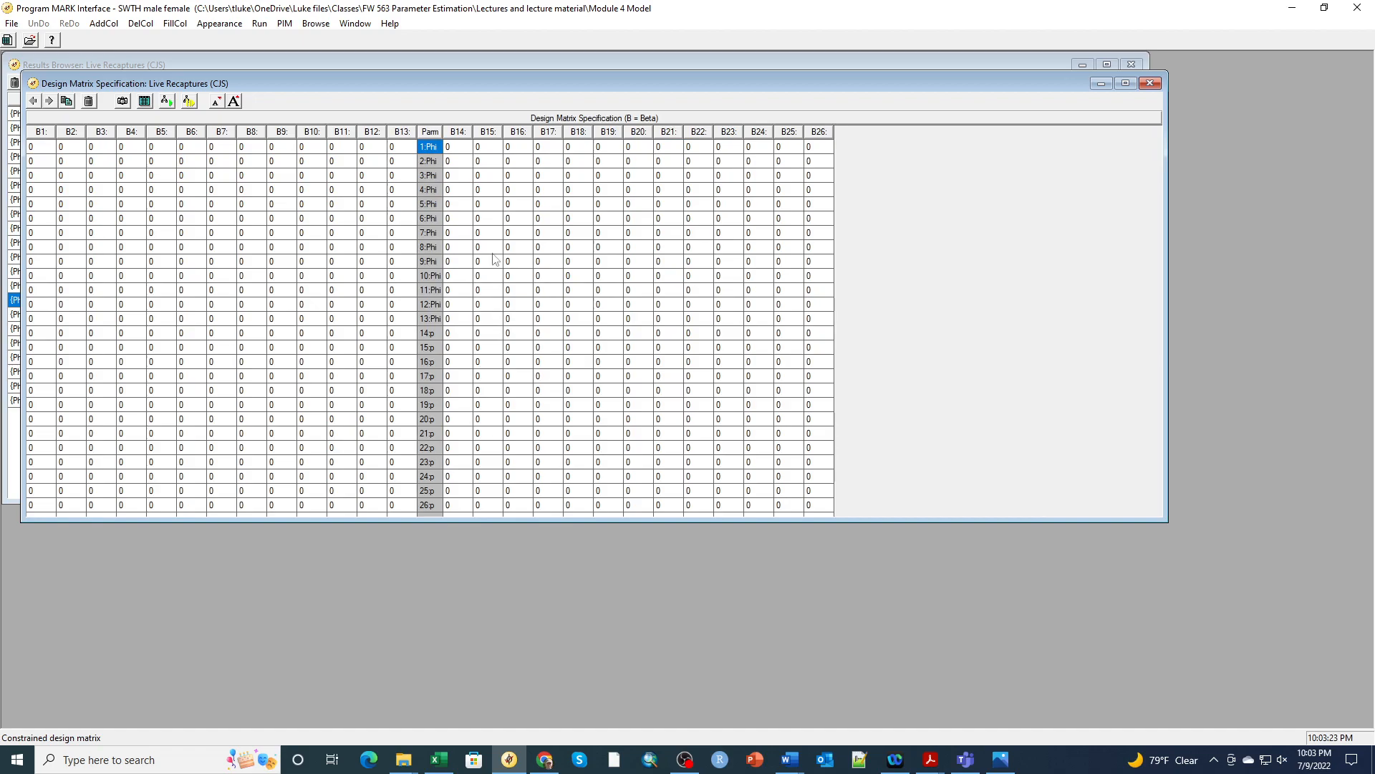
Fill column B1 rows 1–13 with 1s as a partial intercept for the Phi rows
click(37, 149)
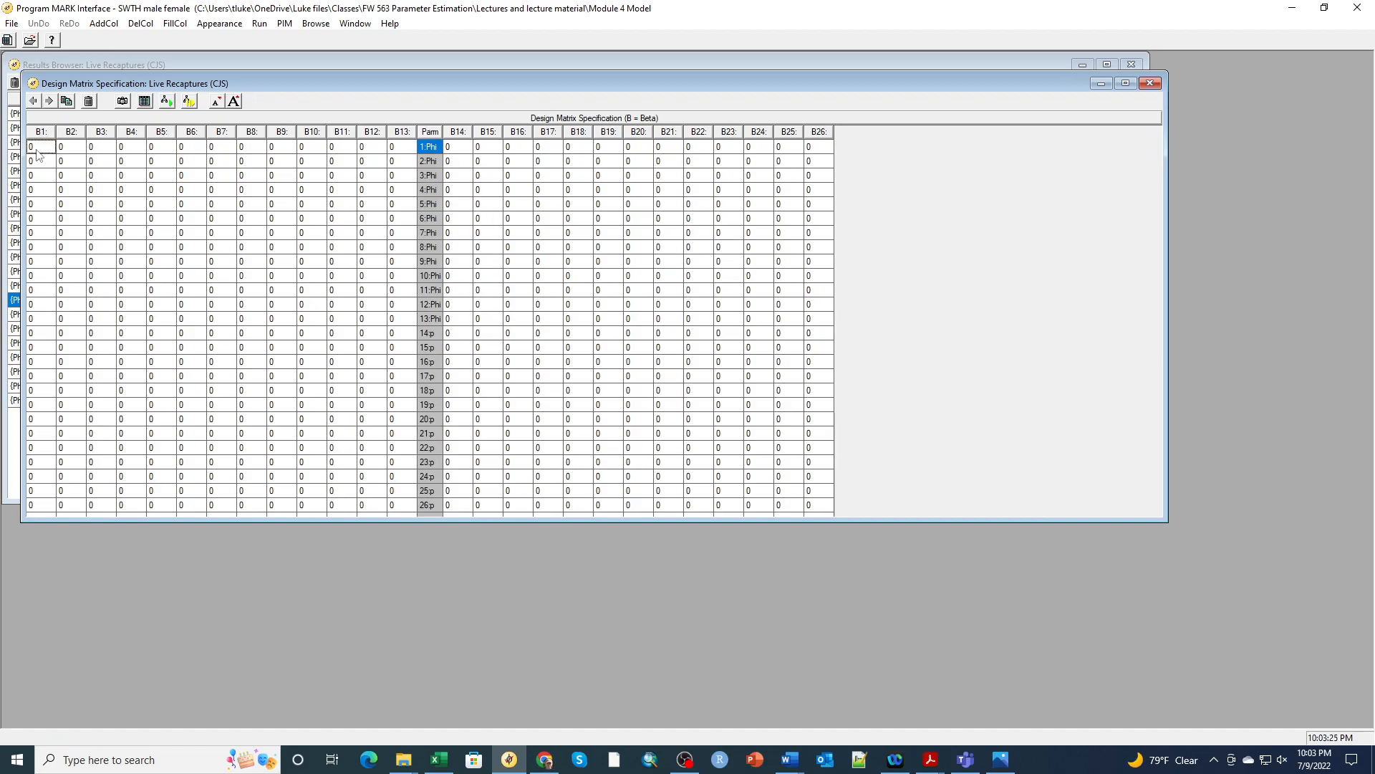
click(179, 24)
click(190, 56)
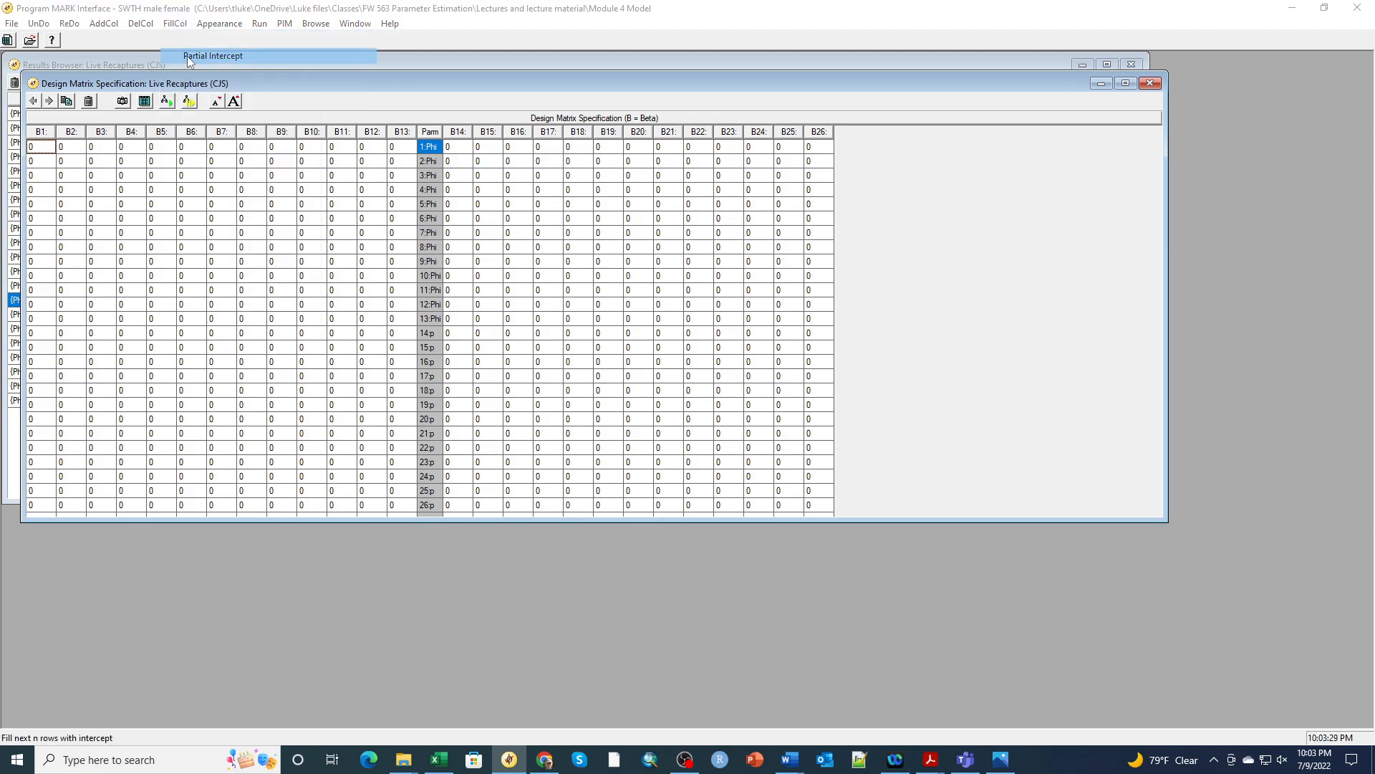
click(276, 183)
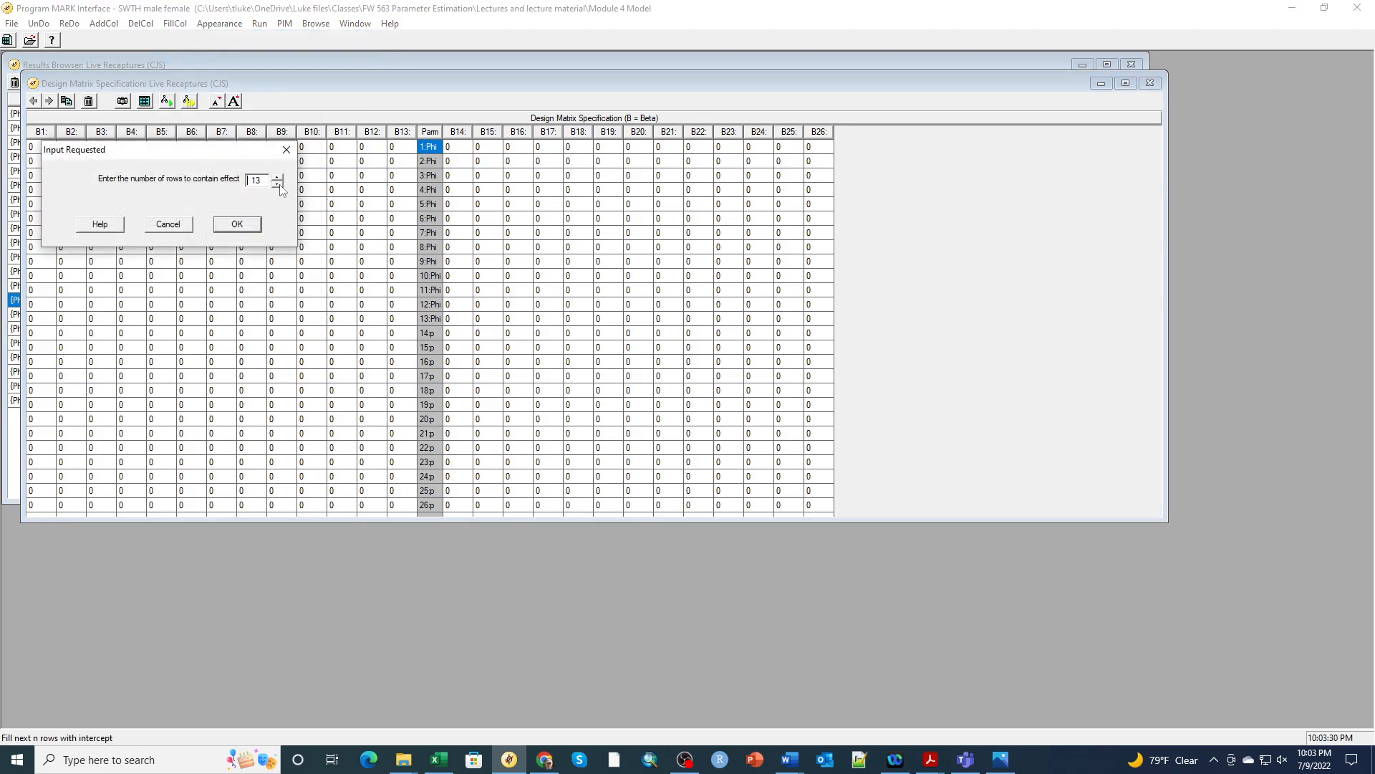
click(238, 224)
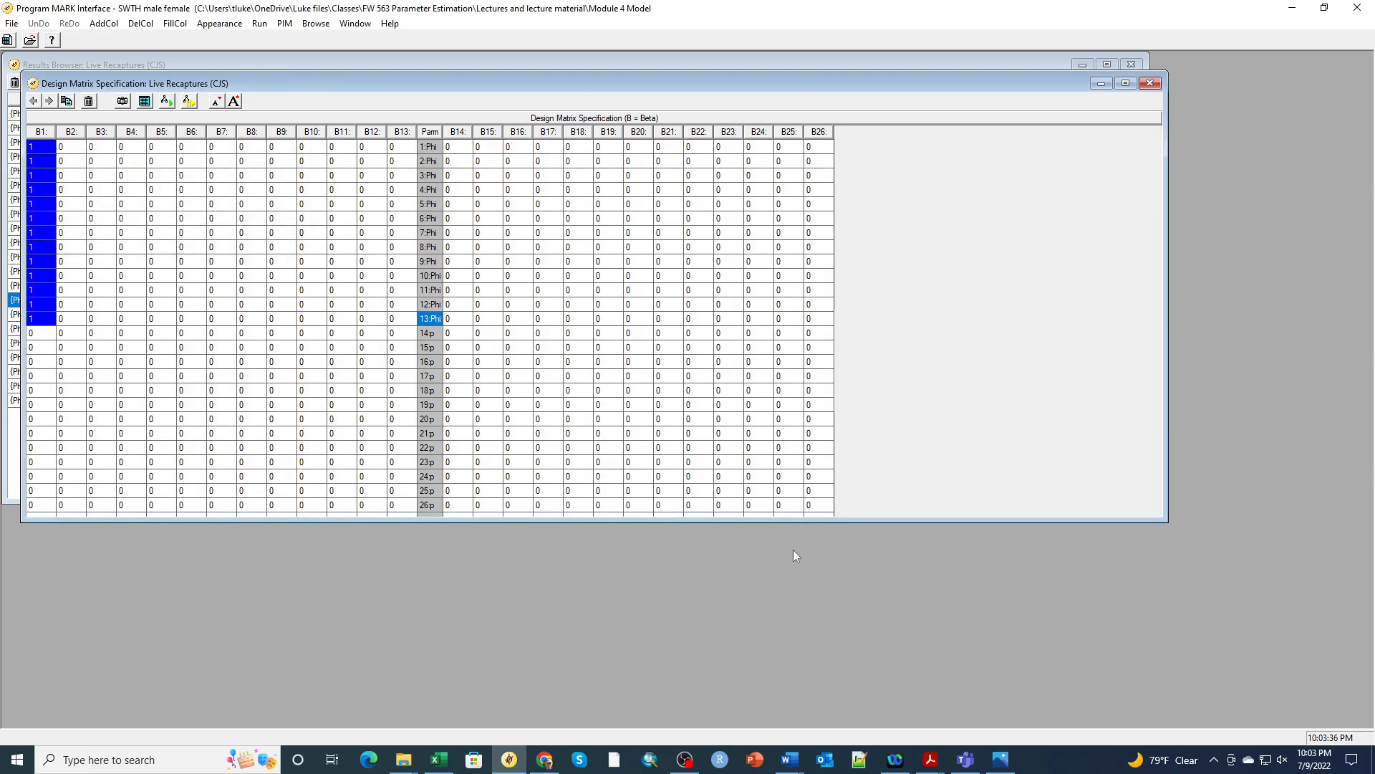
click(439, 765)
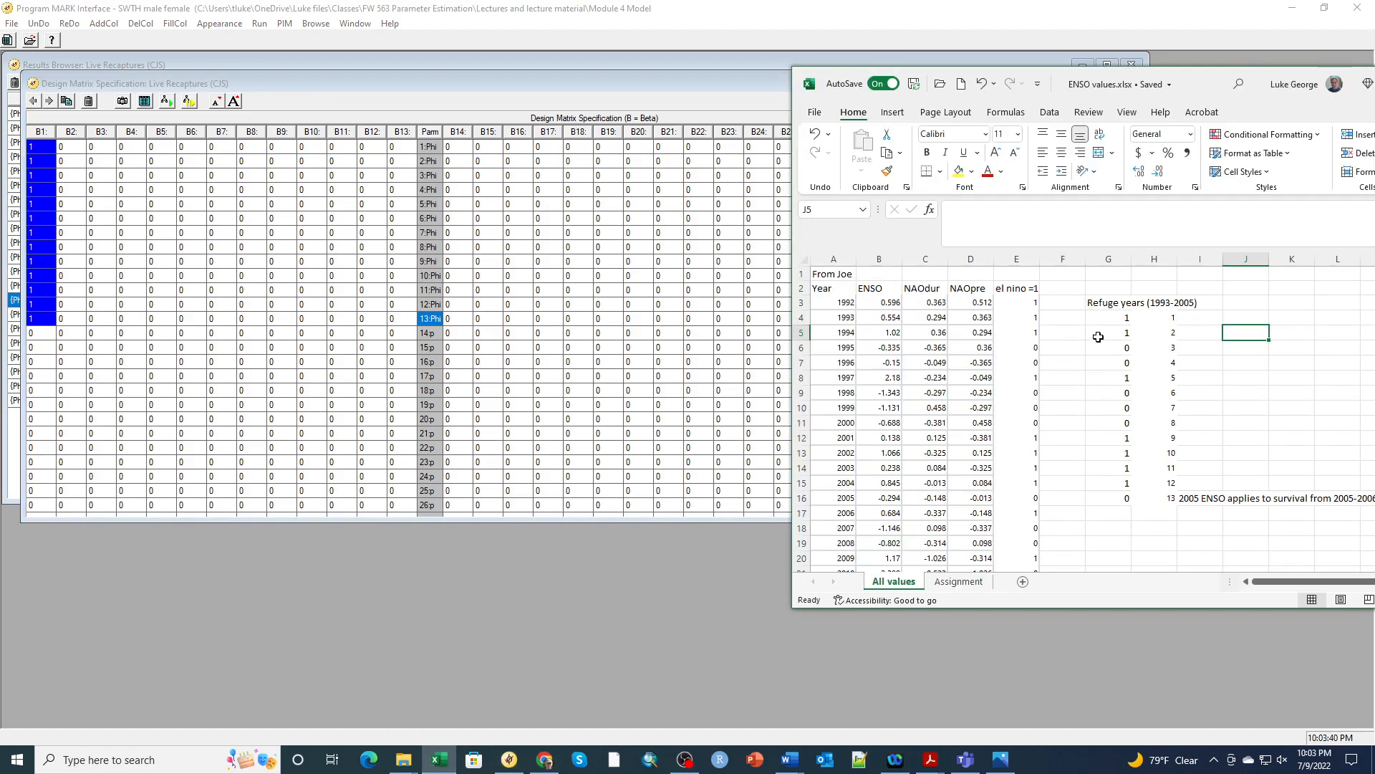
Copy the 13 ENSO values for 1993–2005 from cells B4:B16
click(876, 318)
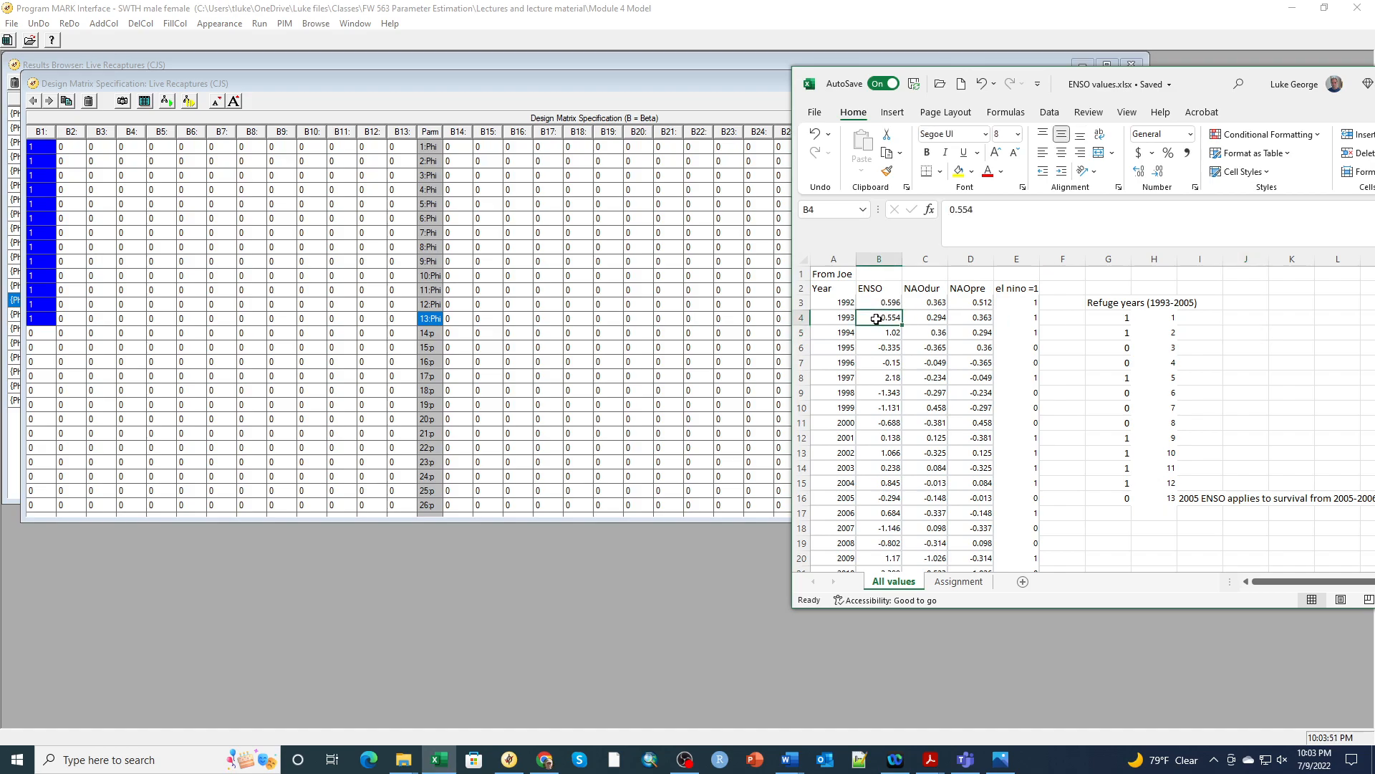
drag(876, 319, 882, 495)
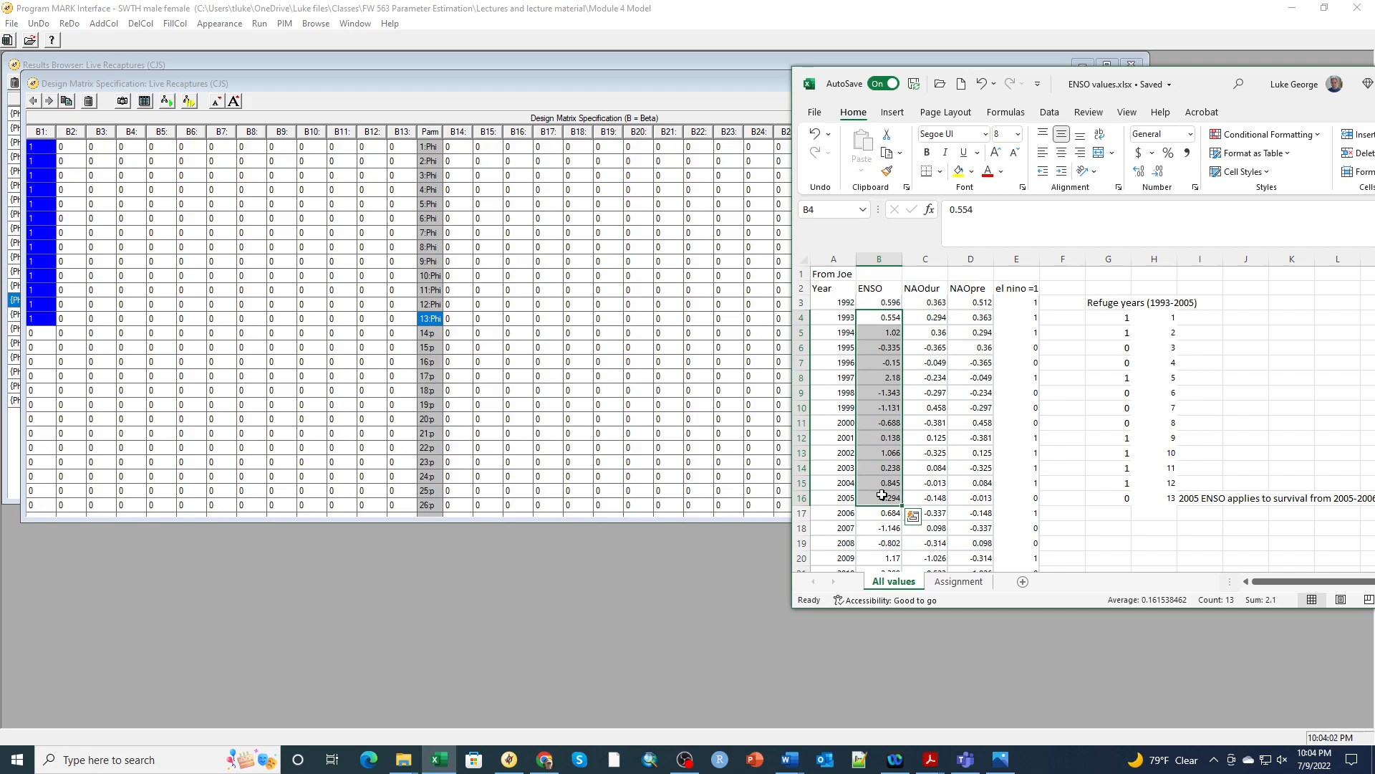
key(ctrl+c)
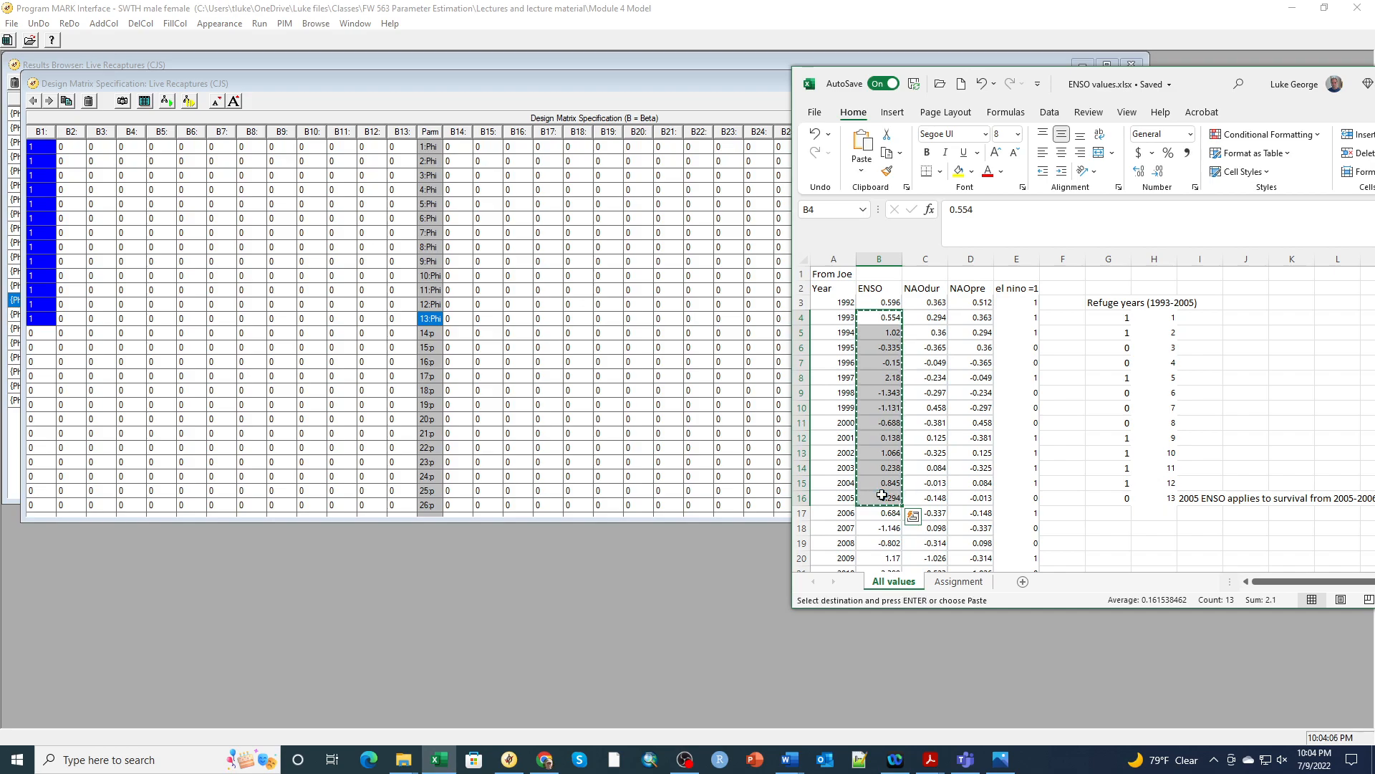
Paste the copied ENSO values into column B2, starting at row 1
click(71, 150)
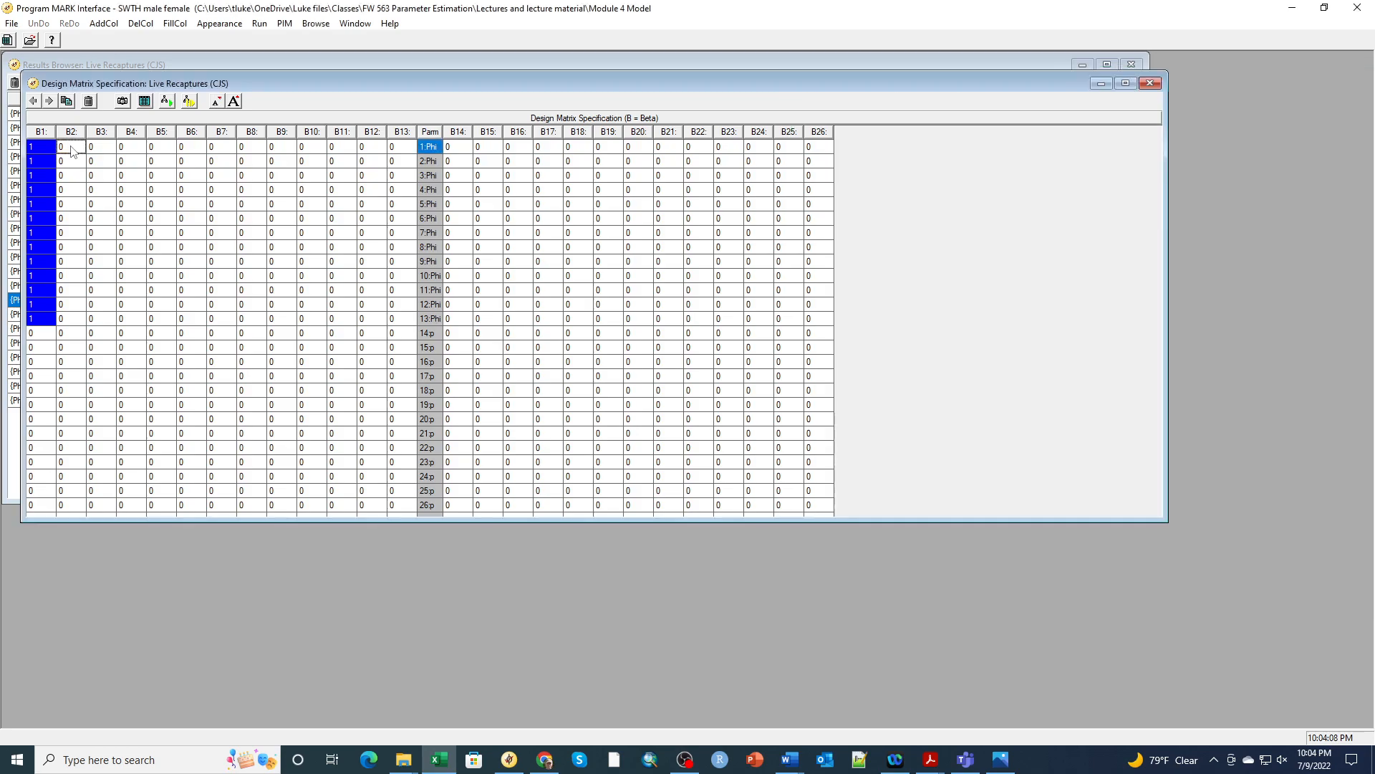
right_click(72, 151)
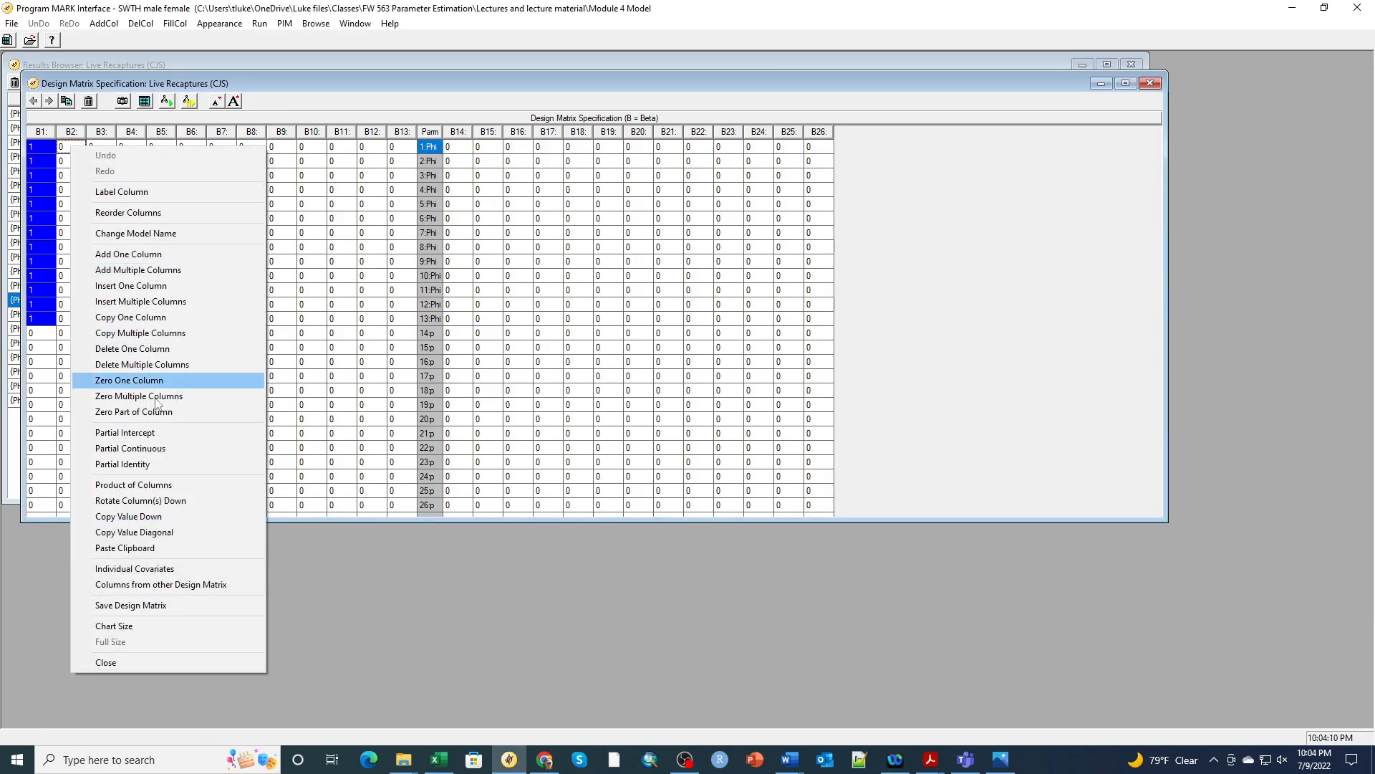
click(152, 547)
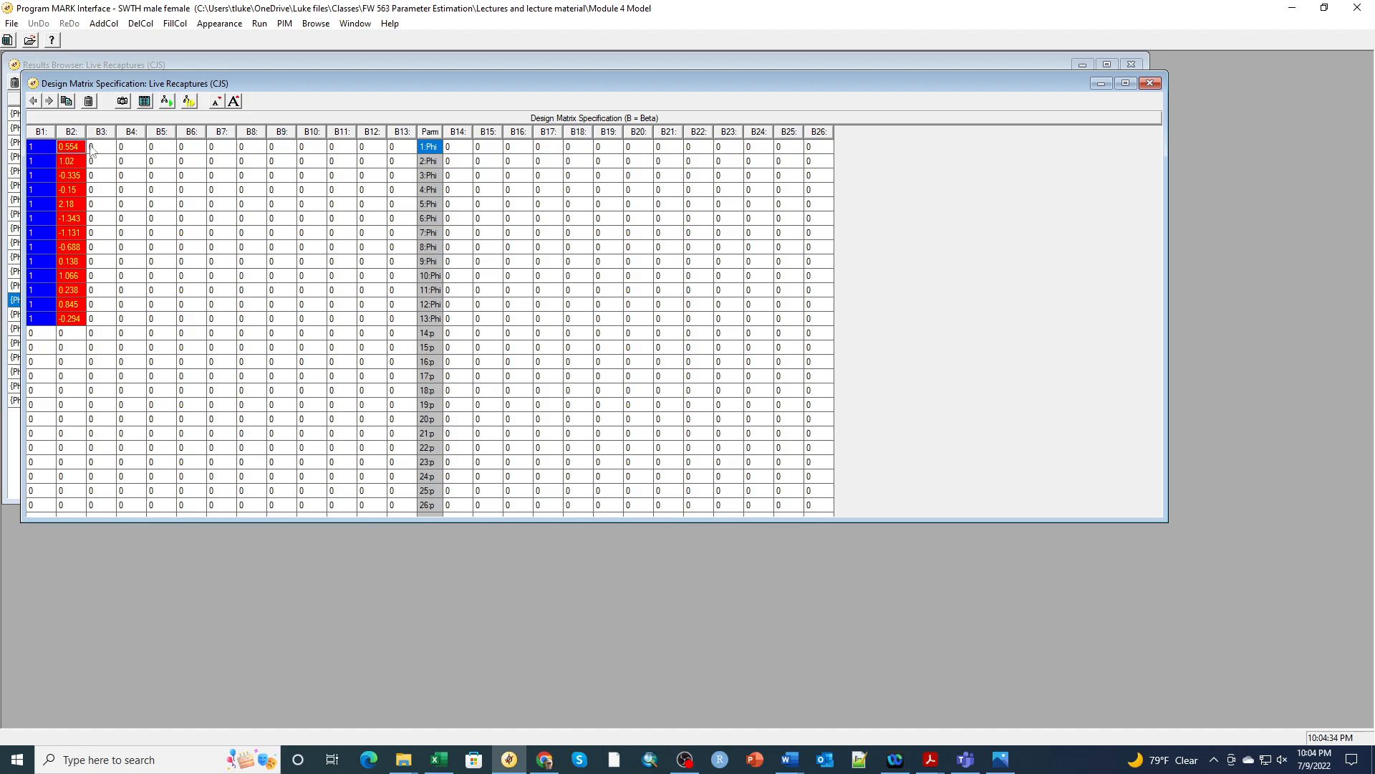
Delete the unused design matrix columns 3 through 13
click(141, 24)
click(164, 57)
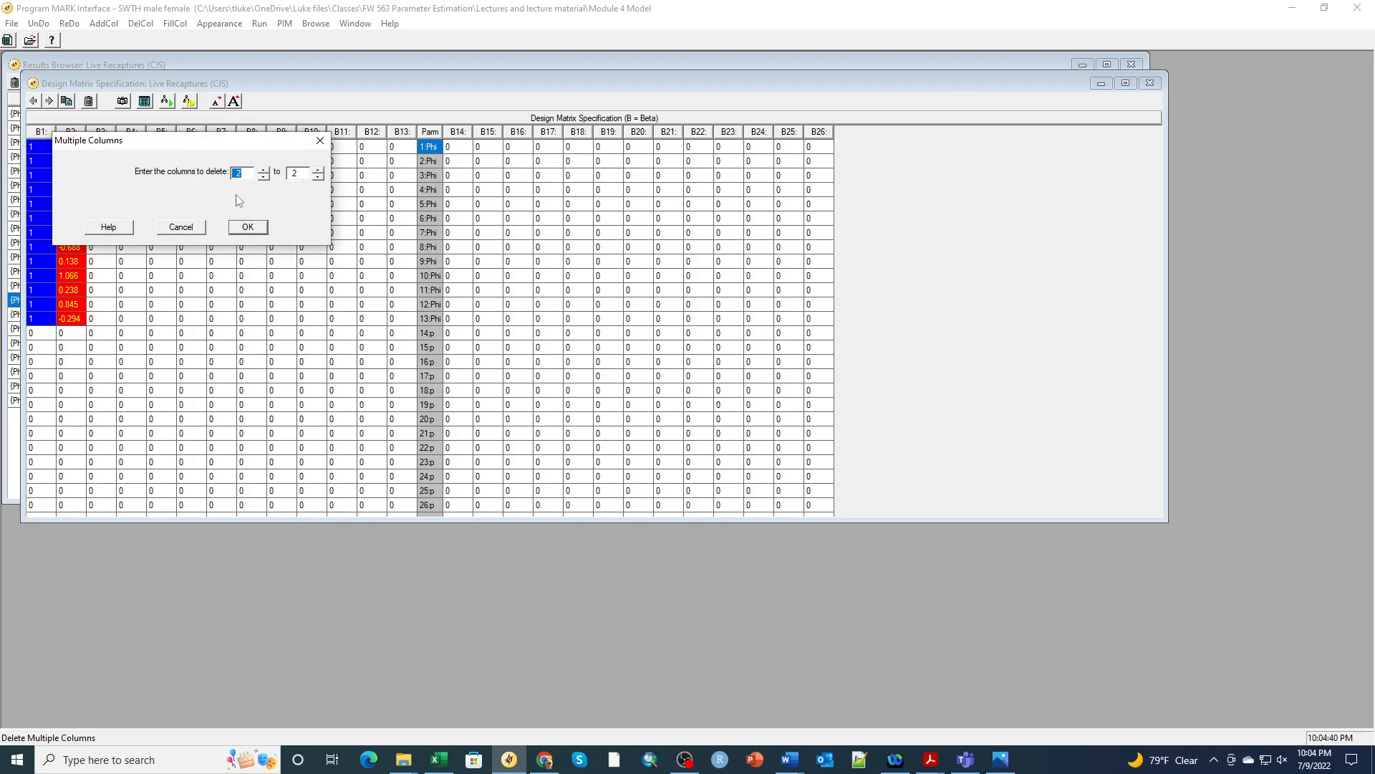
text(3)
double_click(296, 173)
text(1)
click(247, 227)
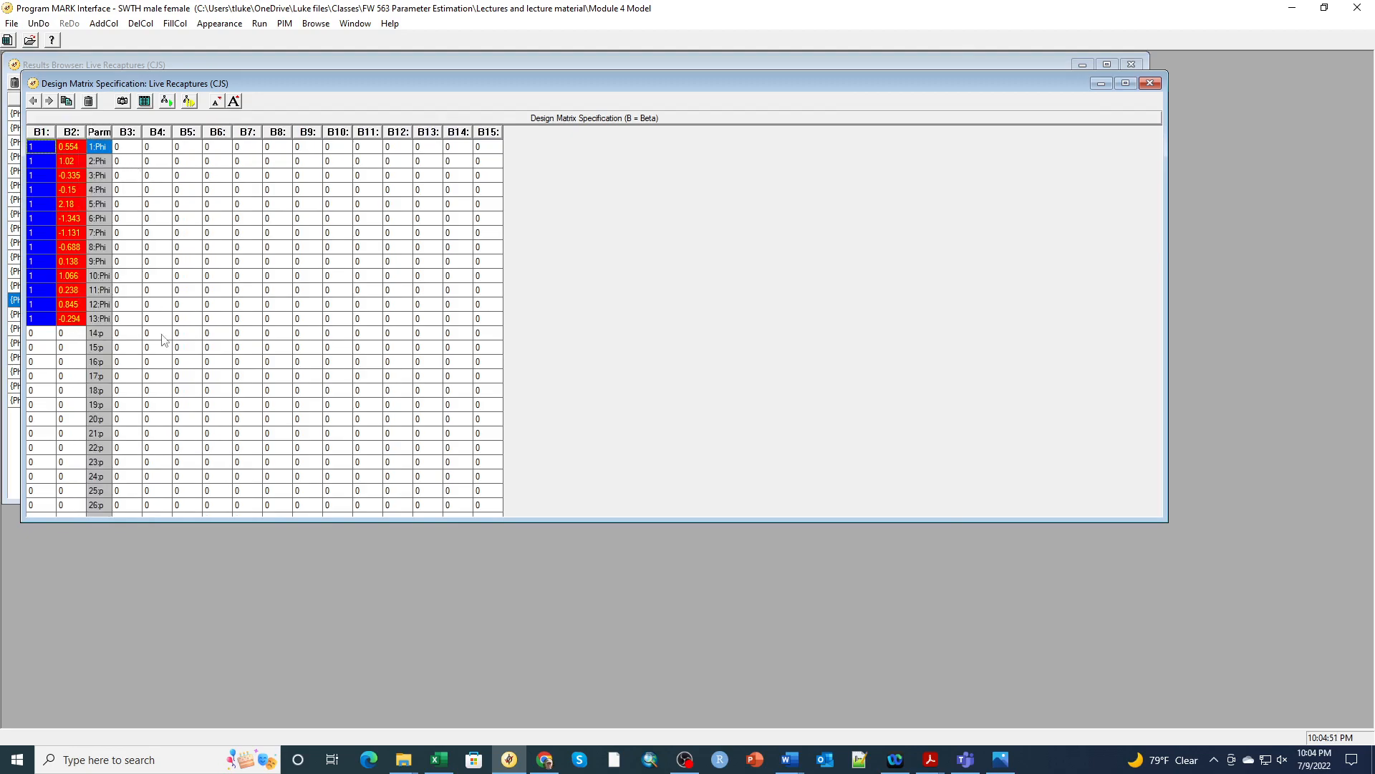
Fill column B3 with intercept 1s for the 13 recapture rows 14:p–26:p
click(139, 335)
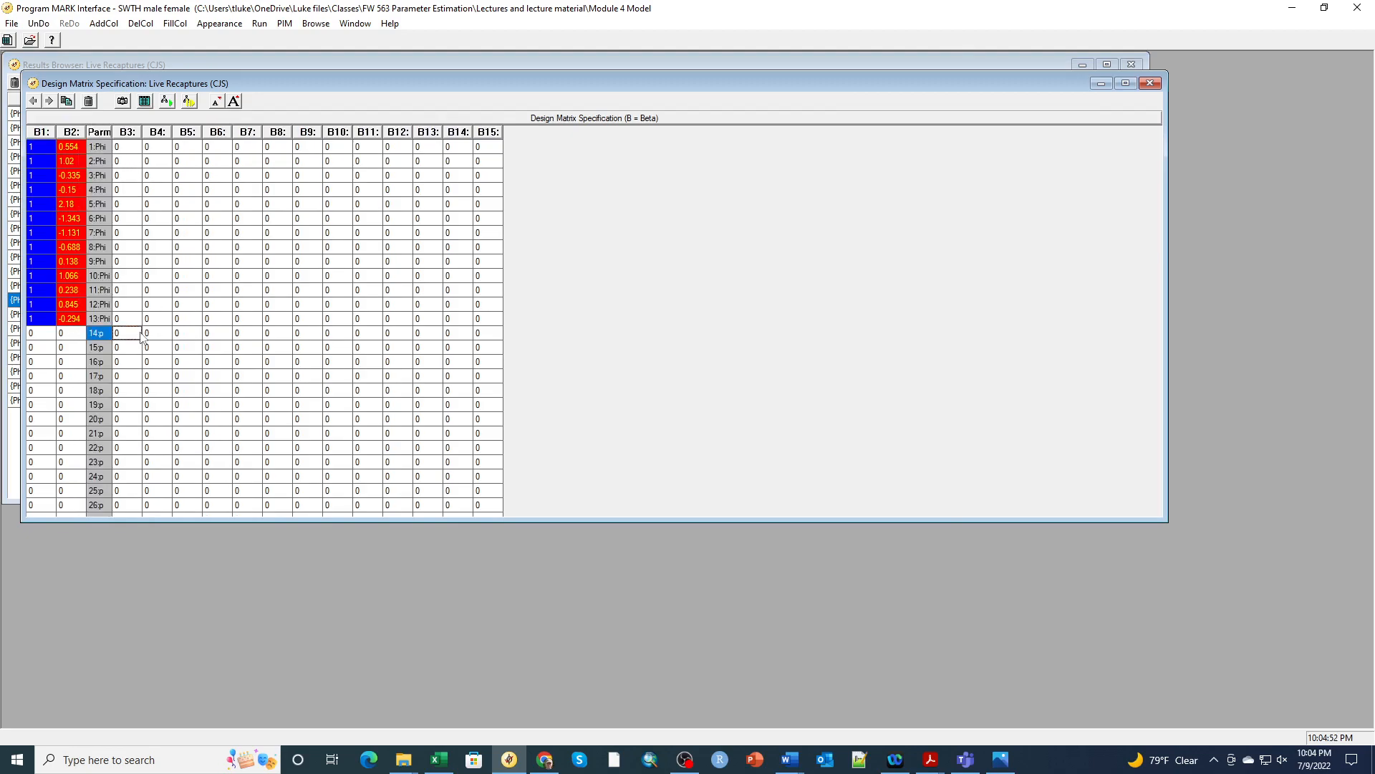
click(172, 24)
click(213, 56)
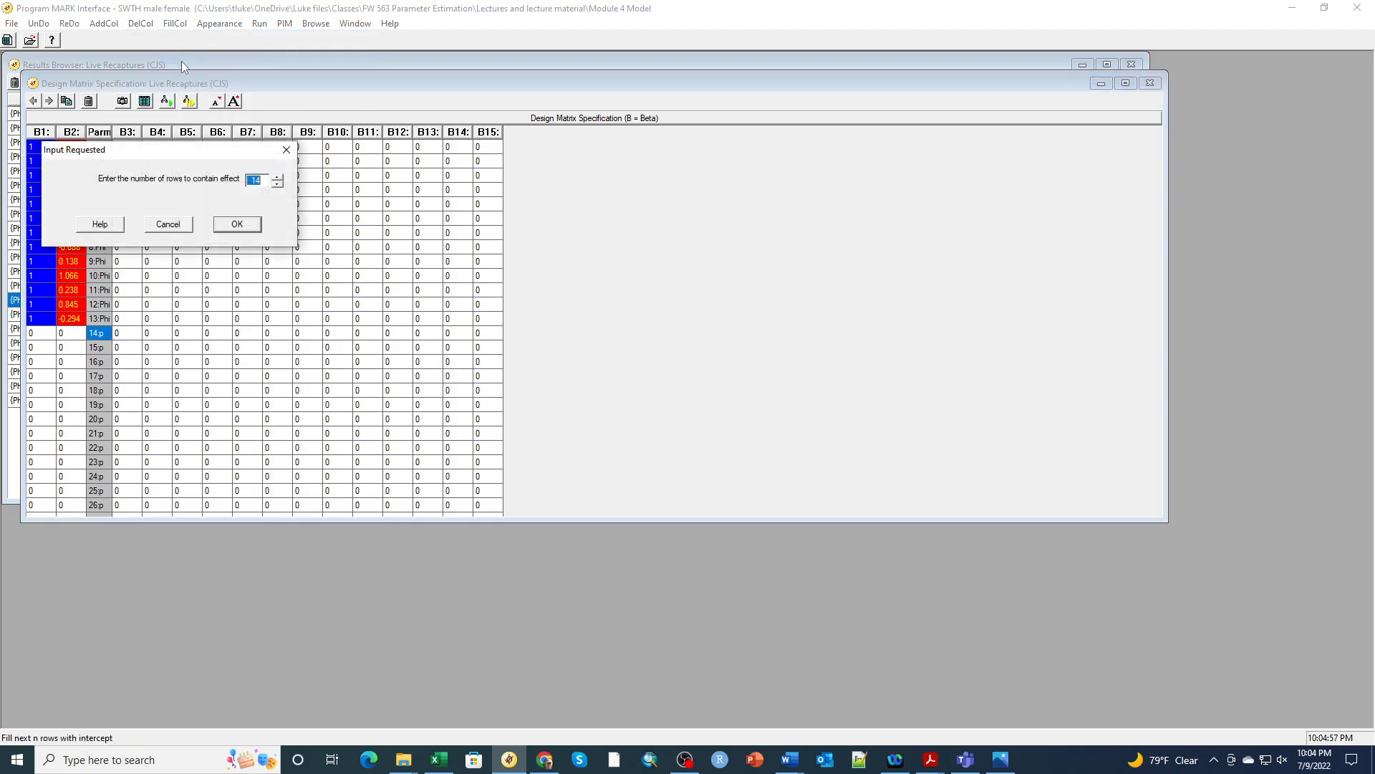
click(278, 184)
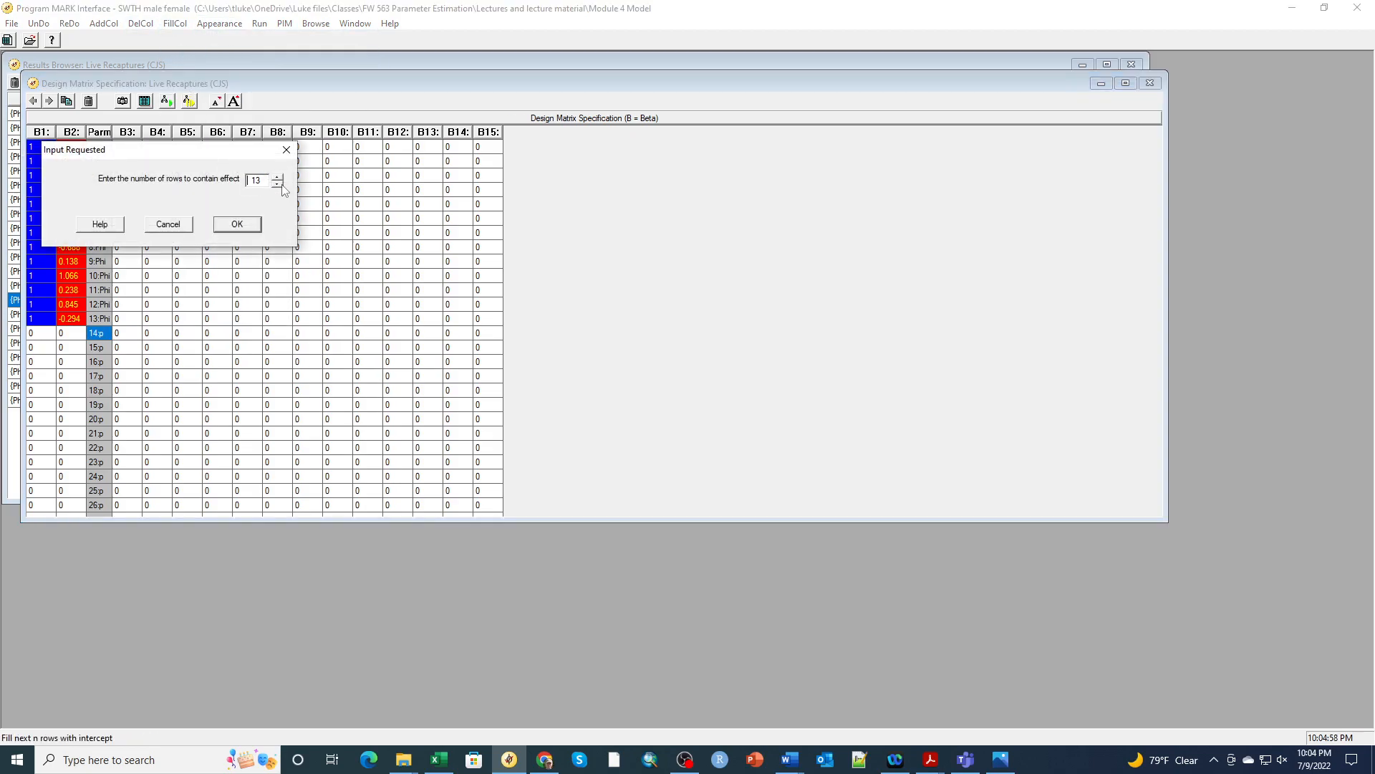
click(237, 224)
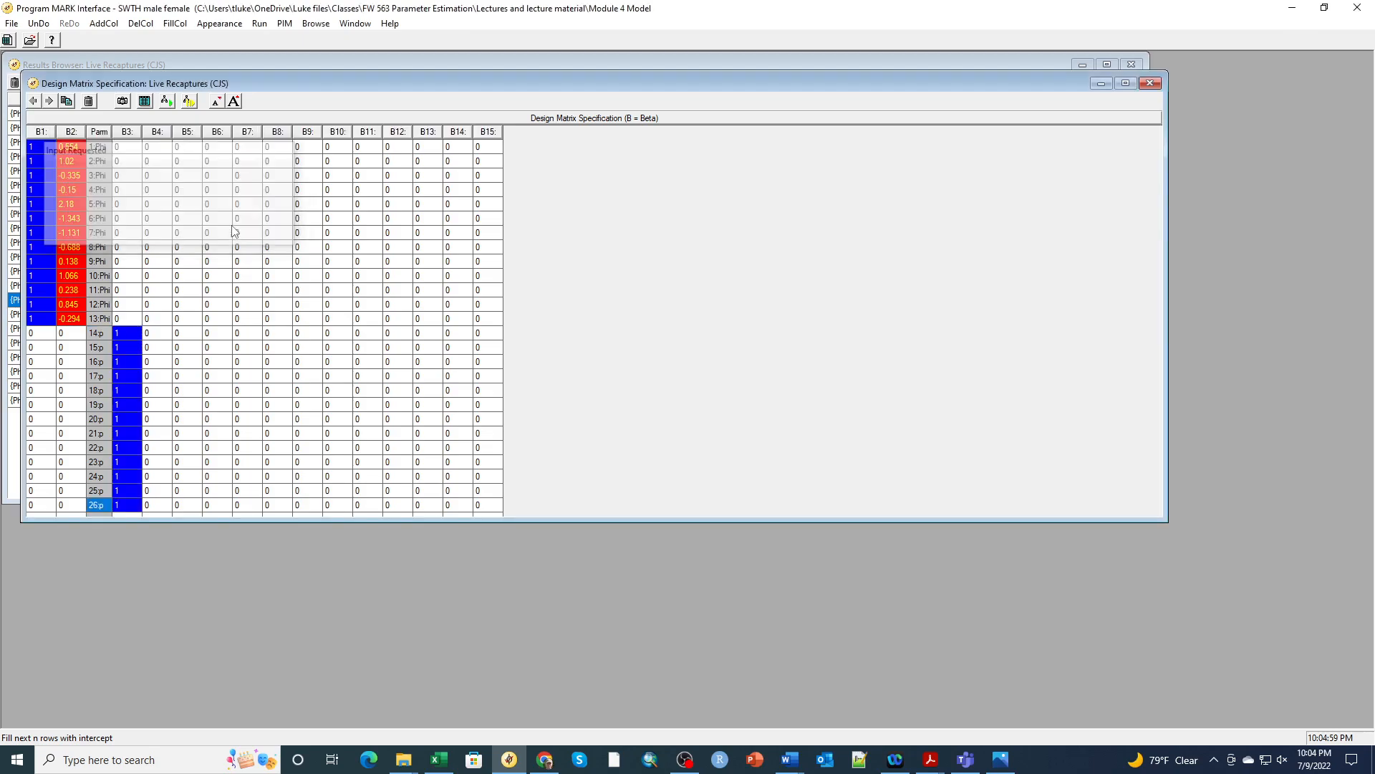
Add a 12-column identity block from B4 for the p rows and enlarge the window to show all rows
click(157, 333)
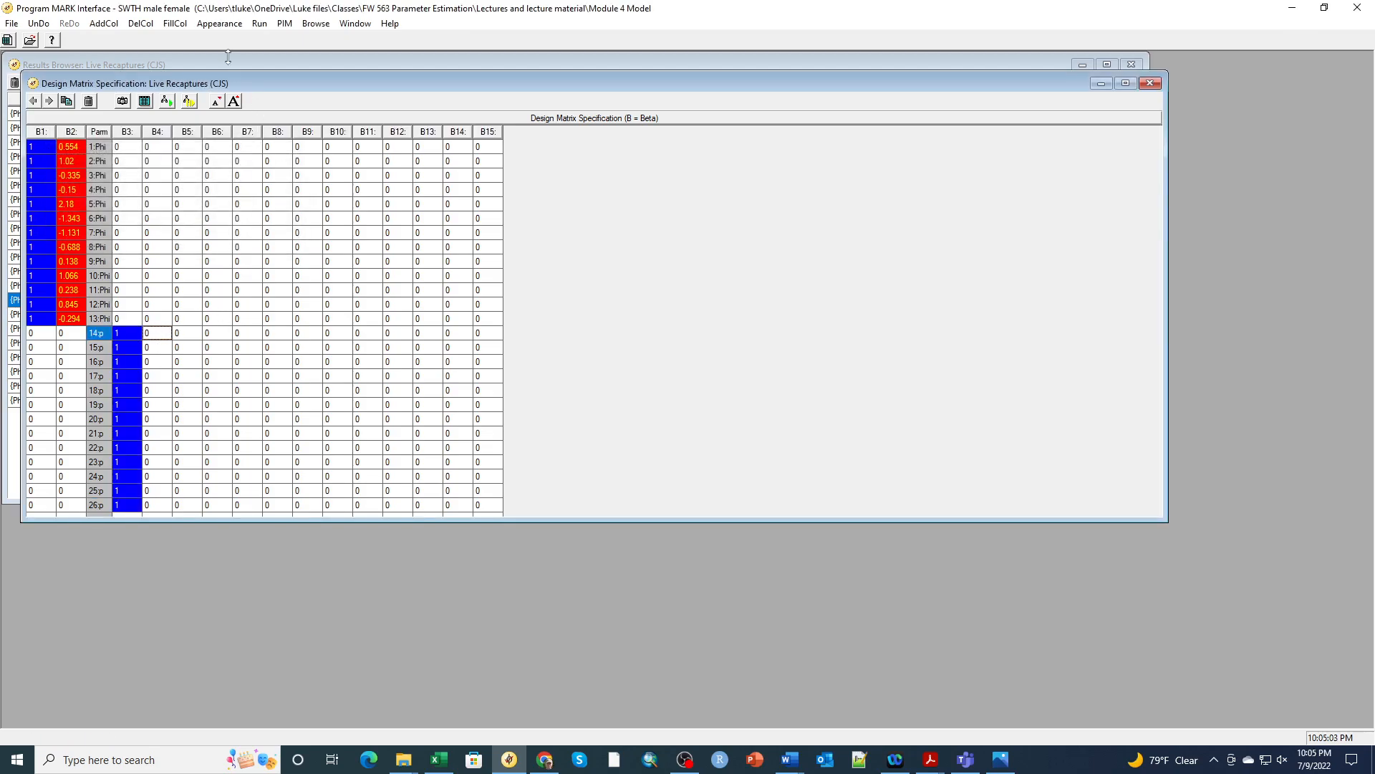
click(175, 23)
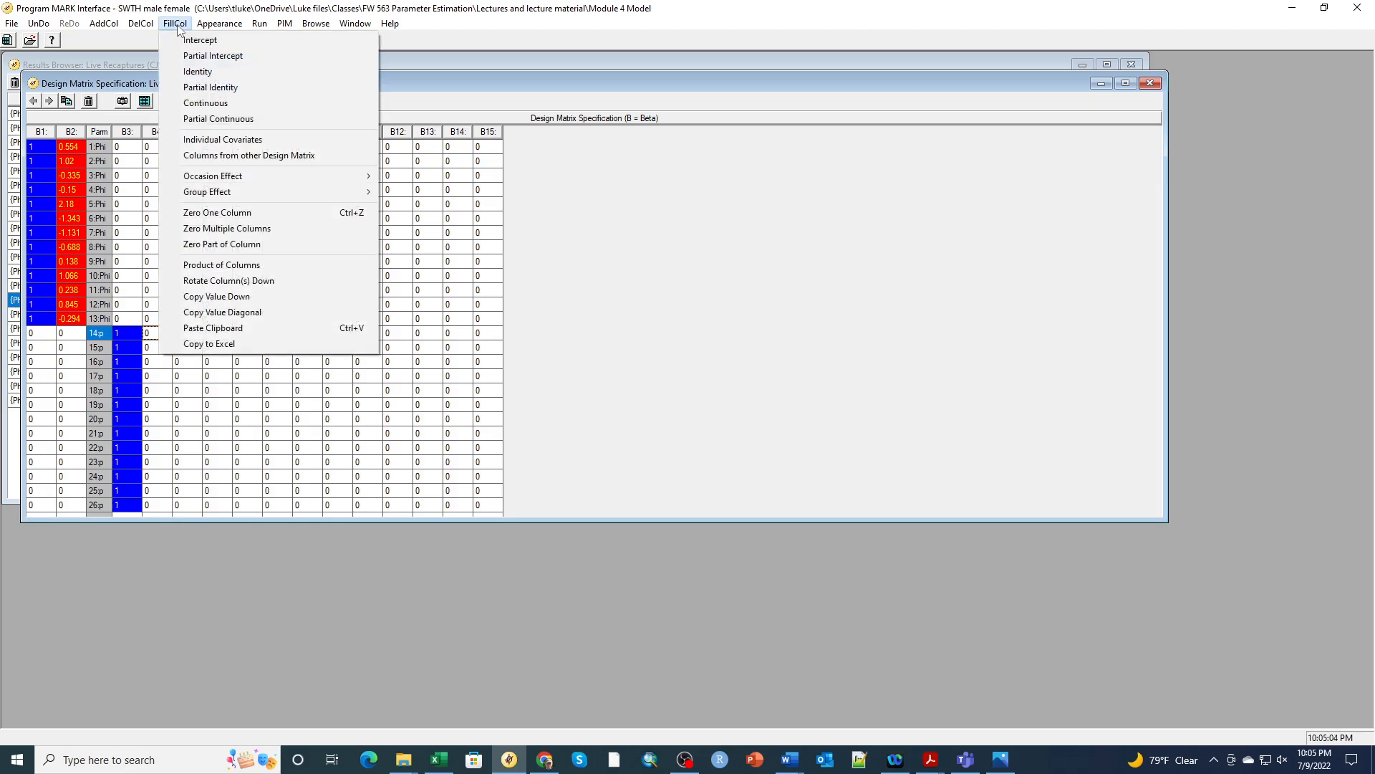
click(192, 71)
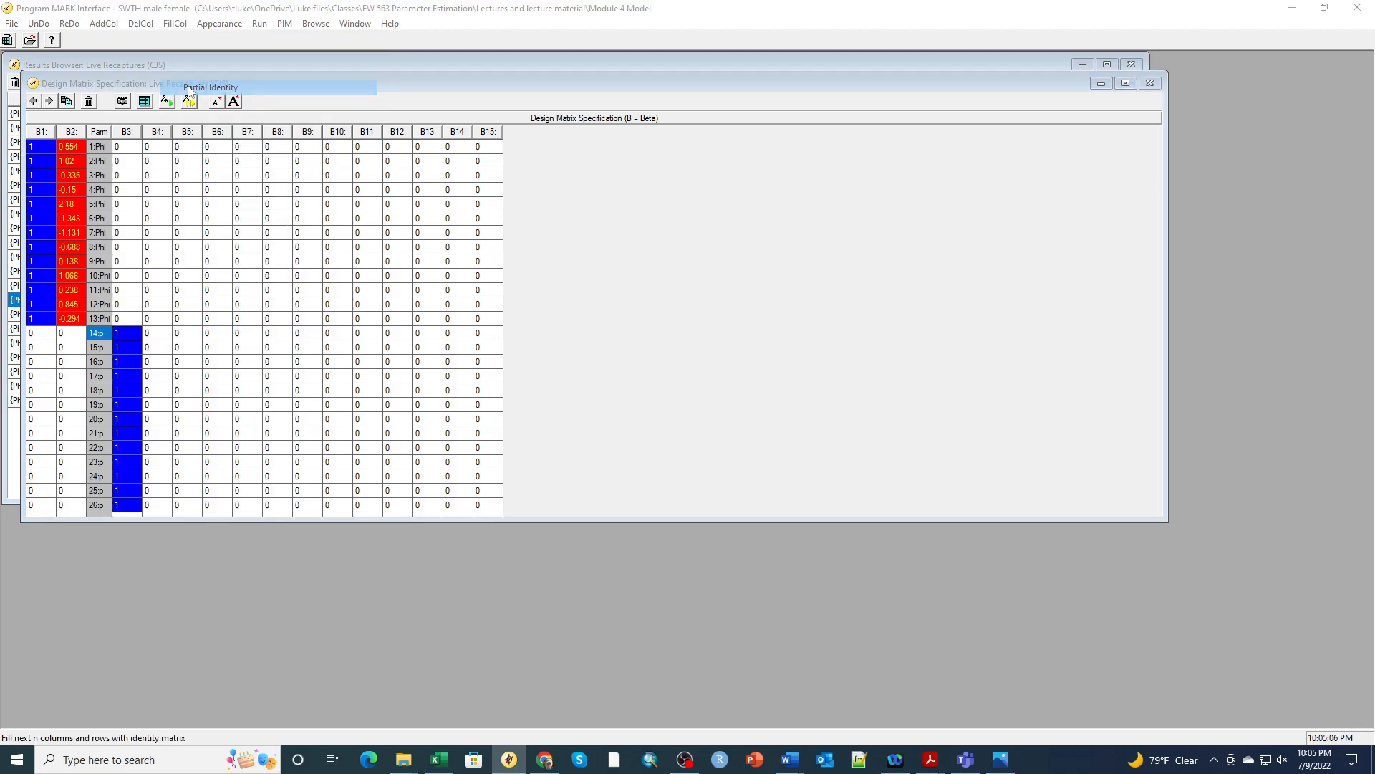
click(277, 183)
click(277, 184)
click(239, 224)
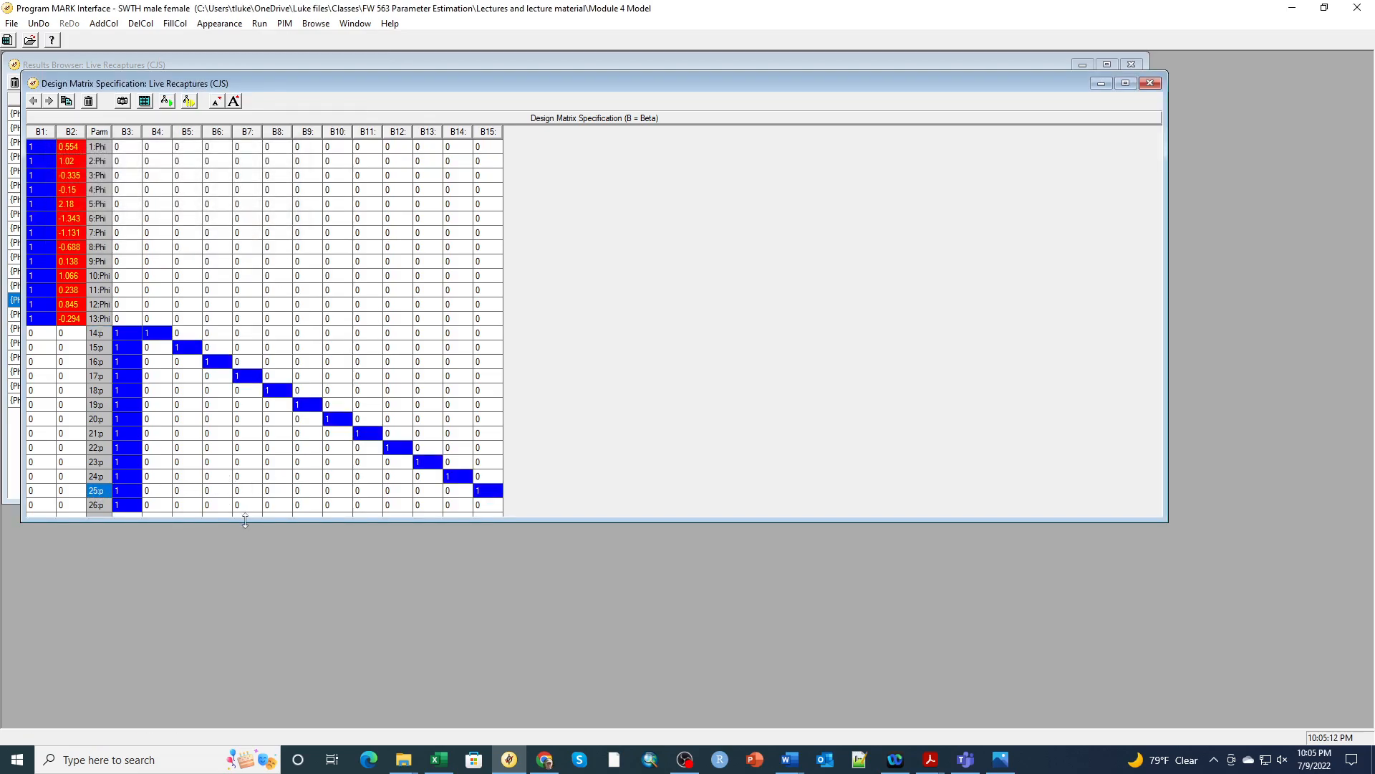
drag(240, 523, 241, 544)
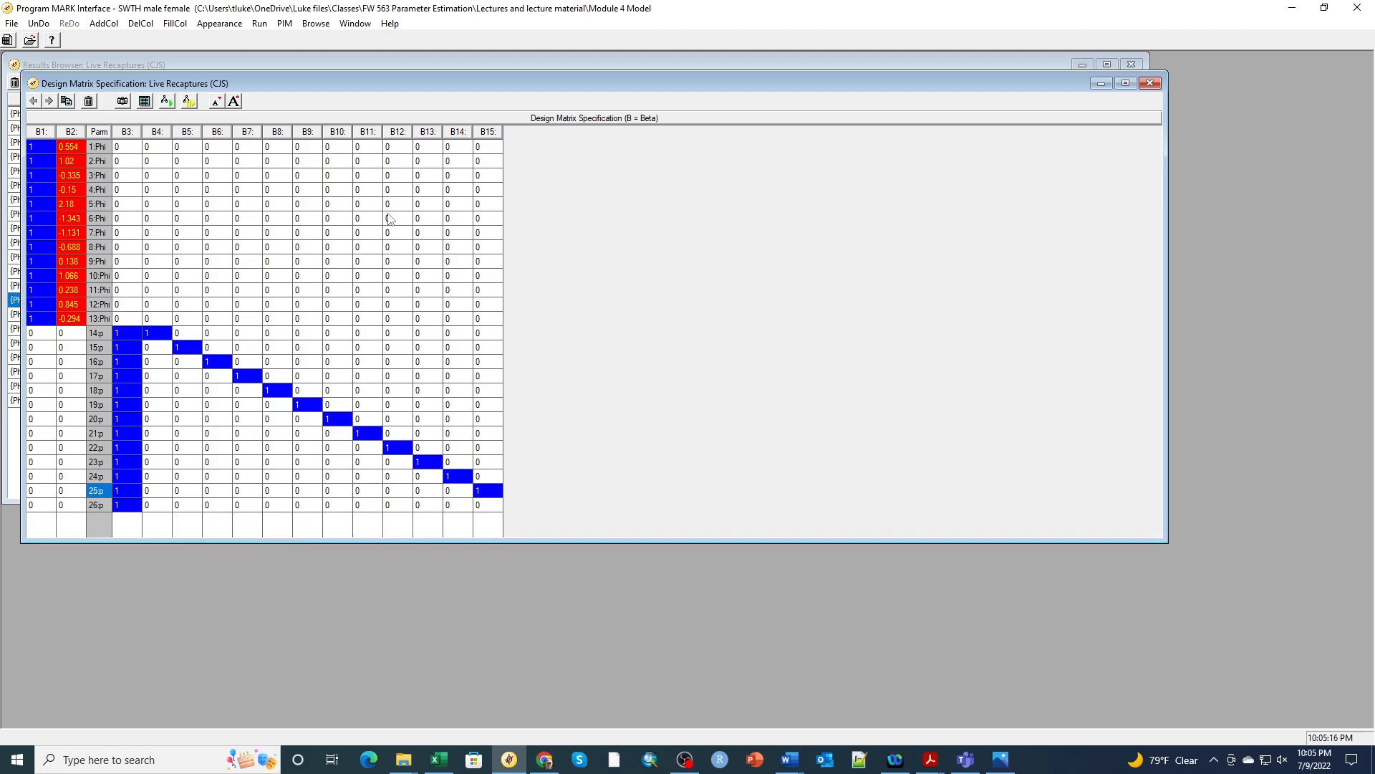
Set up a model run named {Phi(ENSO values) p(t) PIM}
click(259, 23)
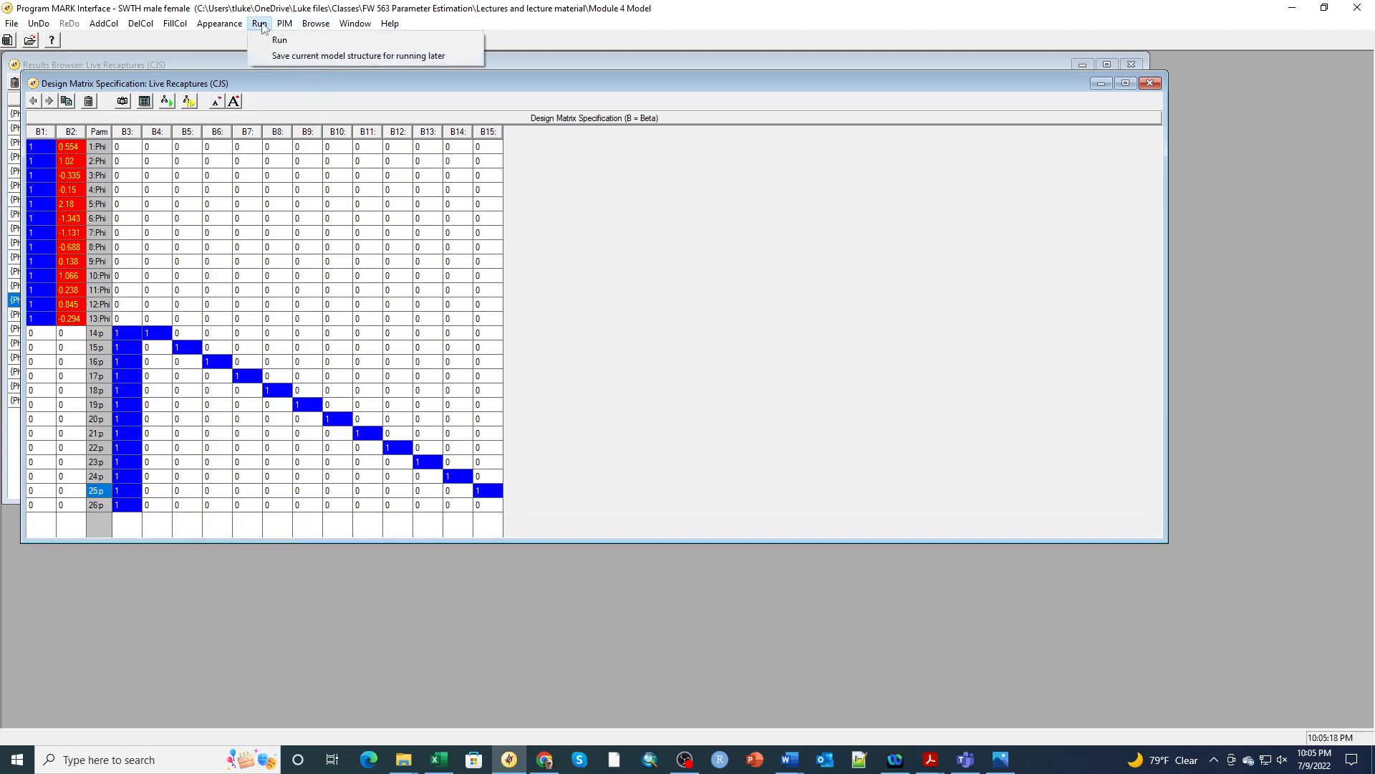
click(285, 46)
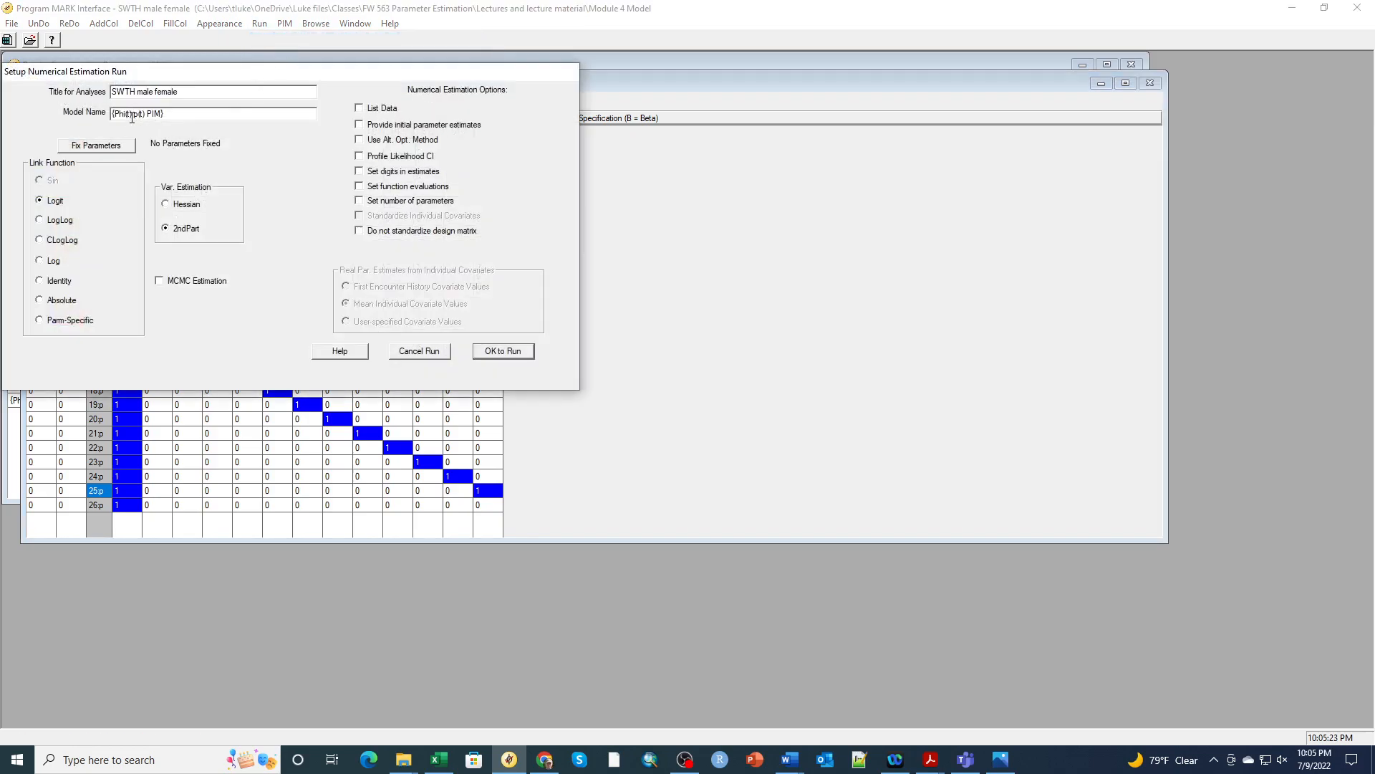
double_click(129, 113)
click(131, 112)
key(BackSpace)
text(ENSO values)
Run the model, append it to the results browser, and view its beta estimates
click(513, 358)
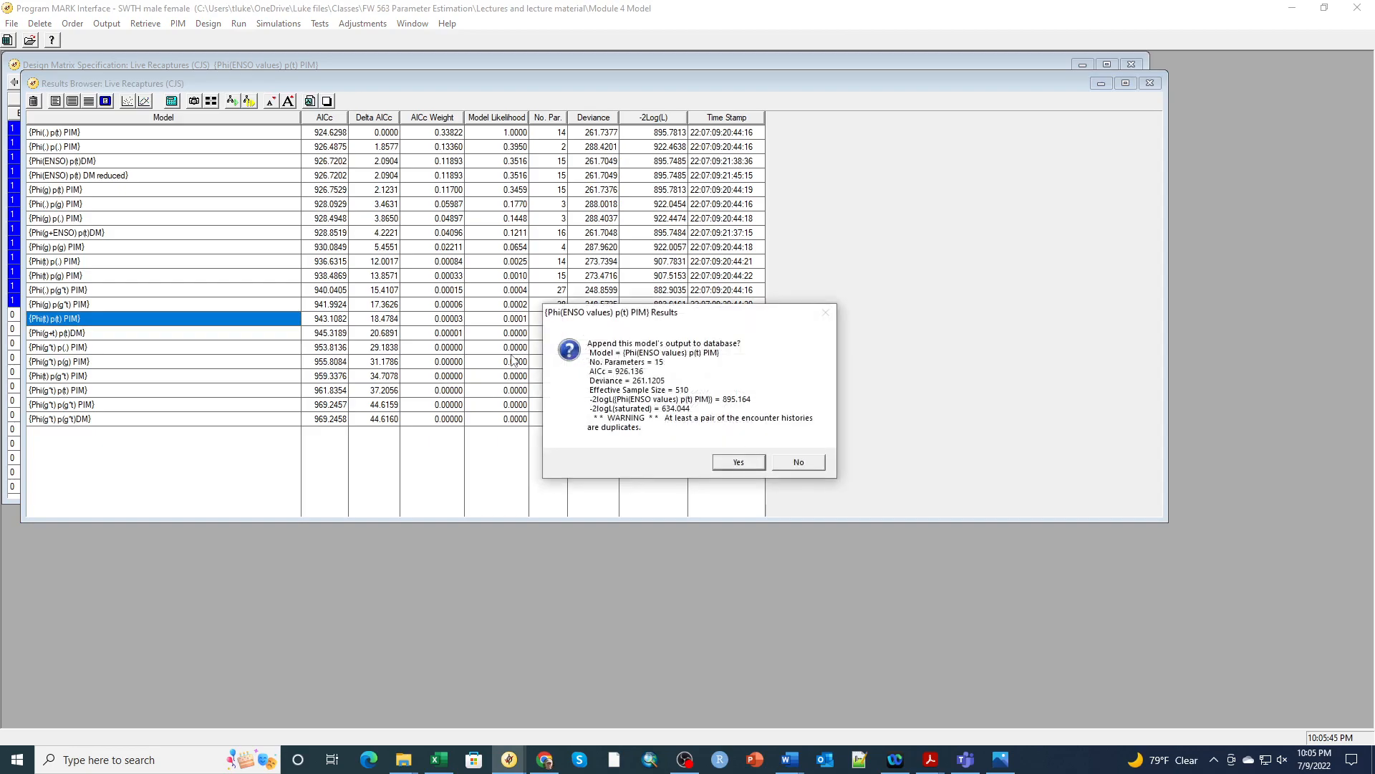
click(731, 463)
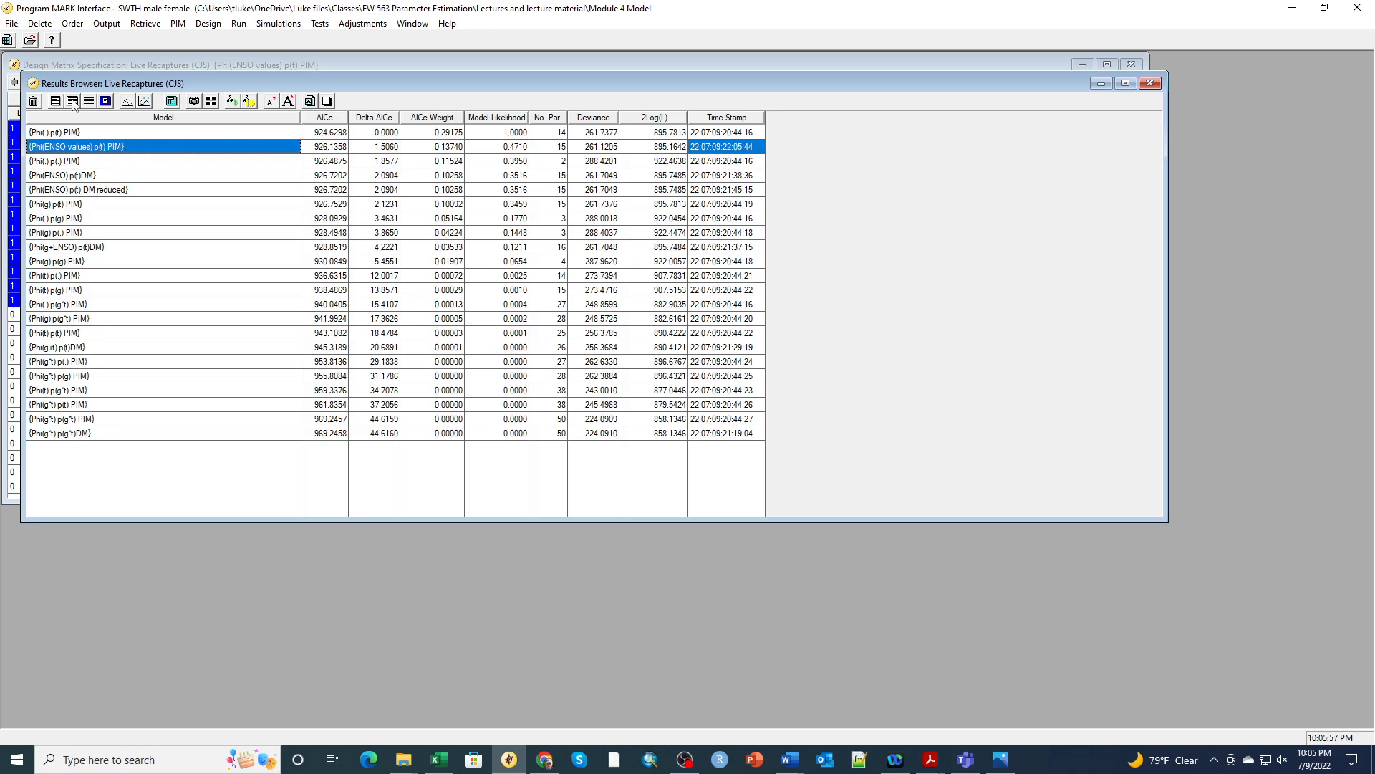
click(73, 101)
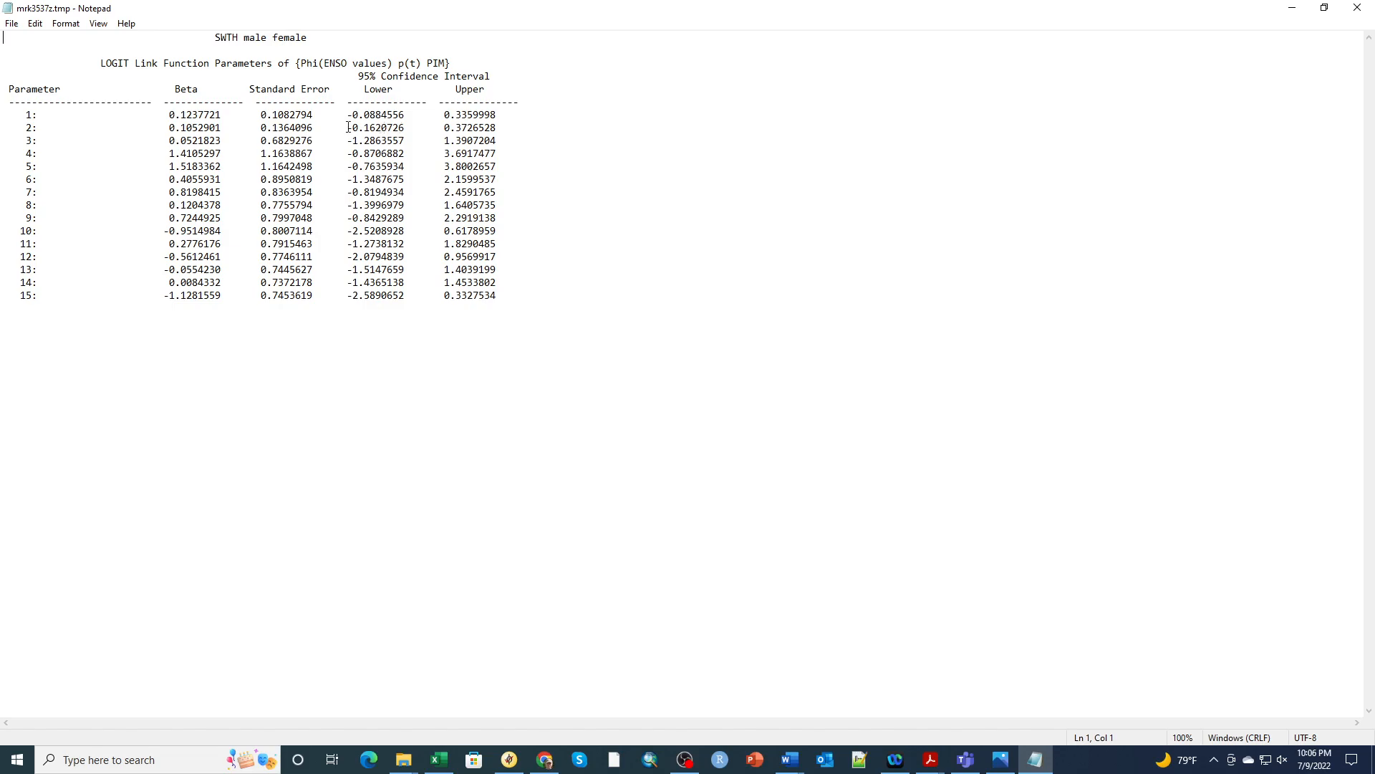
Highlight the ENSO beta's 95% interval (-0.1620726 to 0.3726528), then close the Notepad output
drag(342, 127, 507, 134)
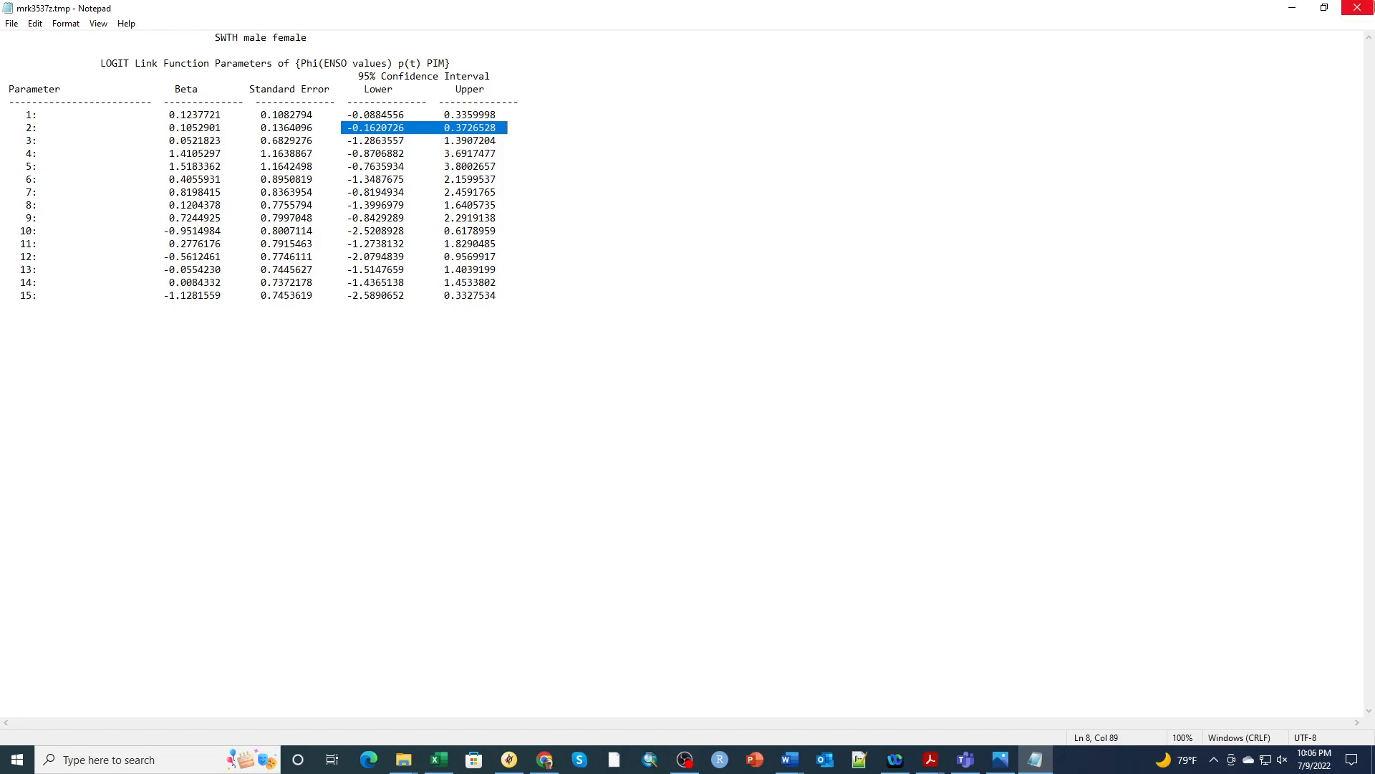
click(1365, 14)
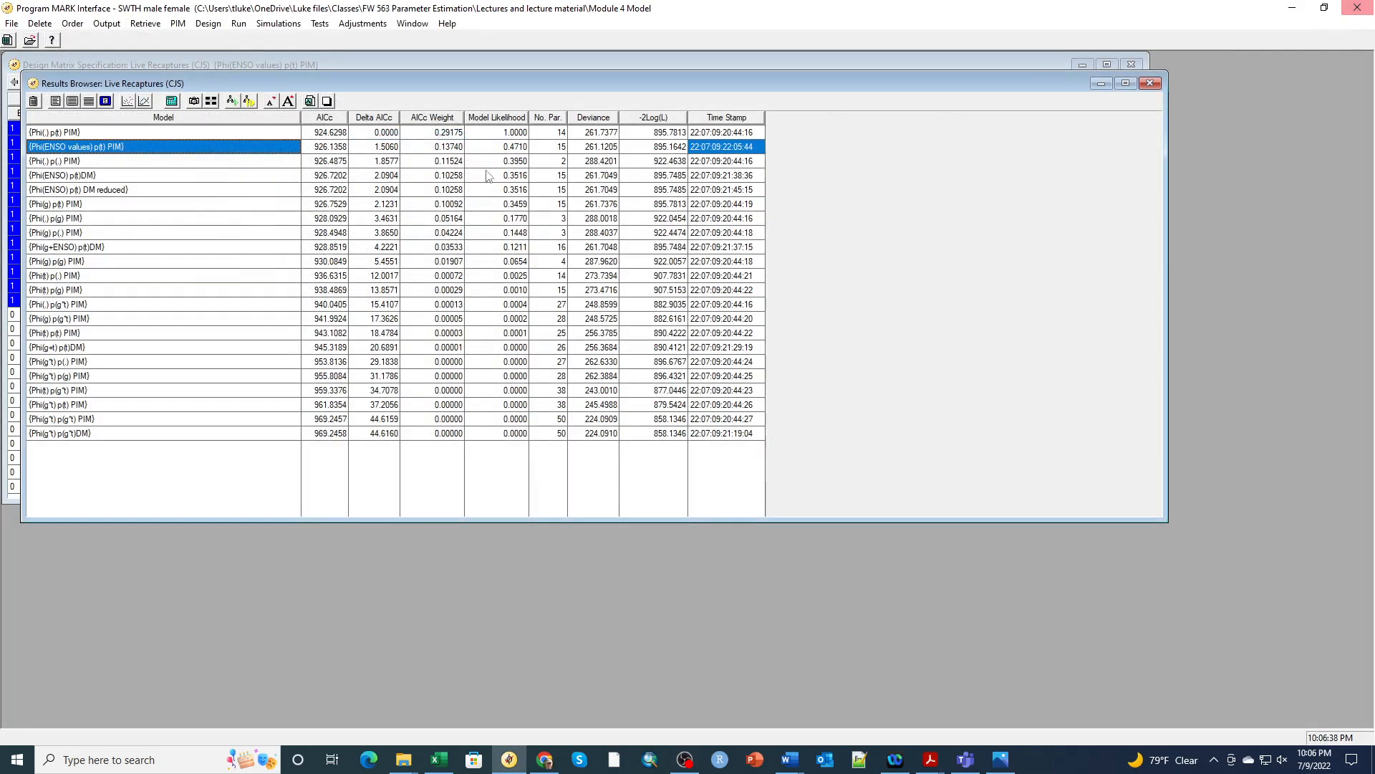
click(89, 103)
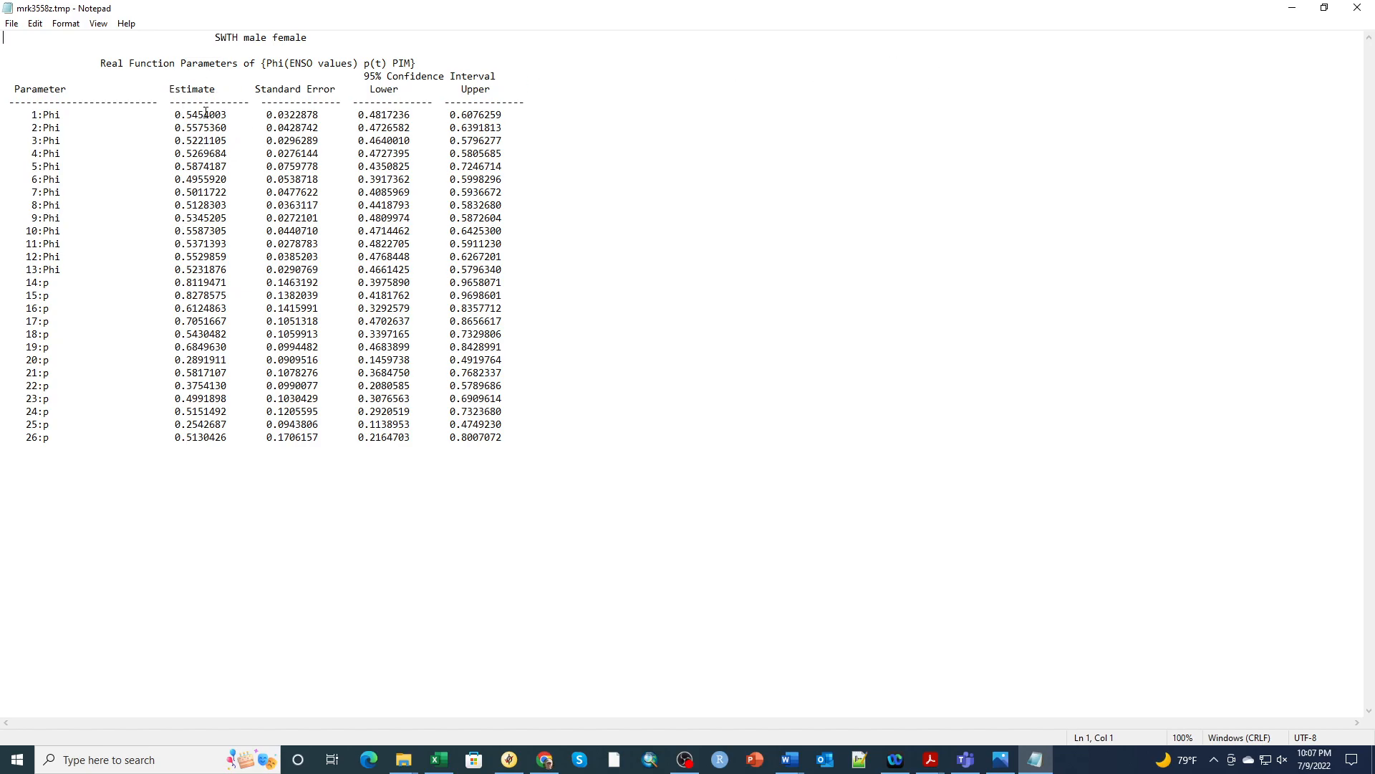
click(1359, 8)
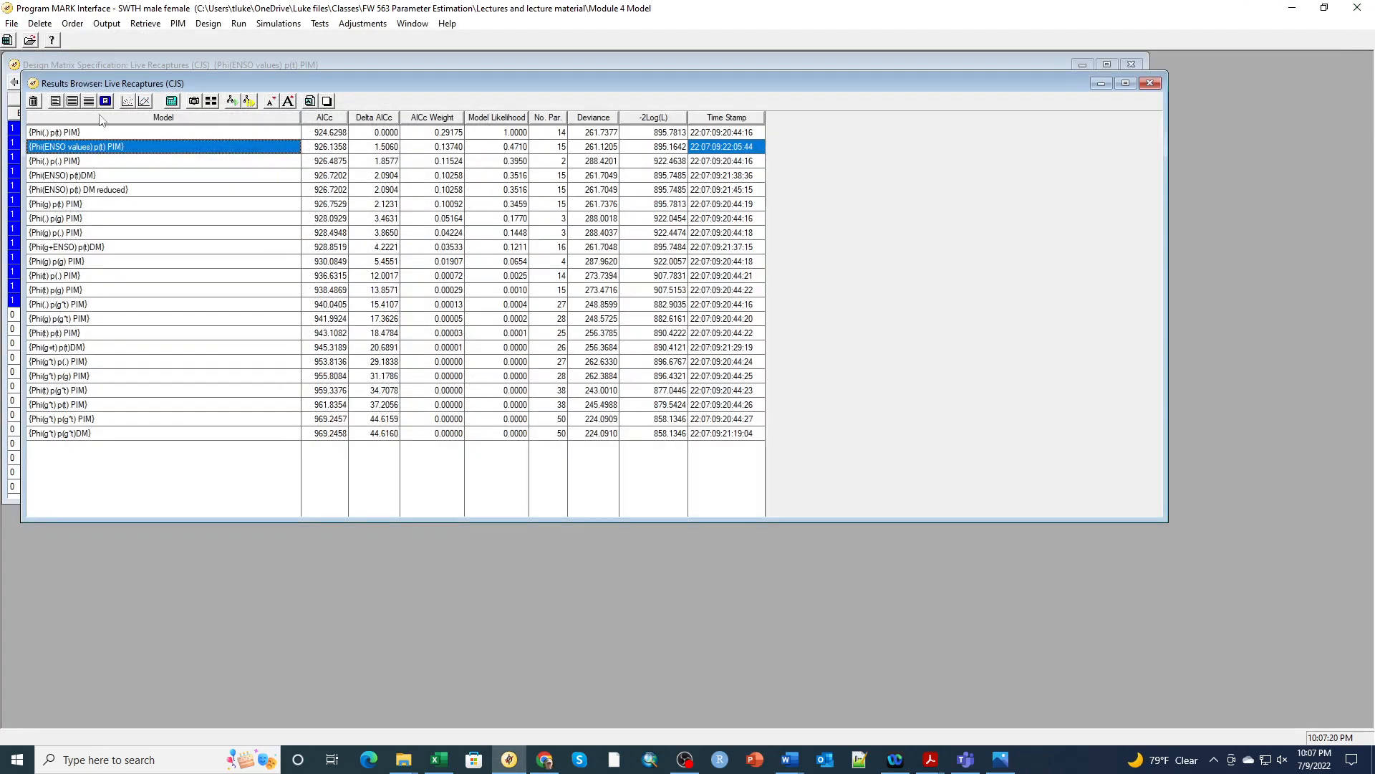
Plot real estimates 1:Phi through 13:Phi with confidence intervals and move the graph aside
click(144, 101)
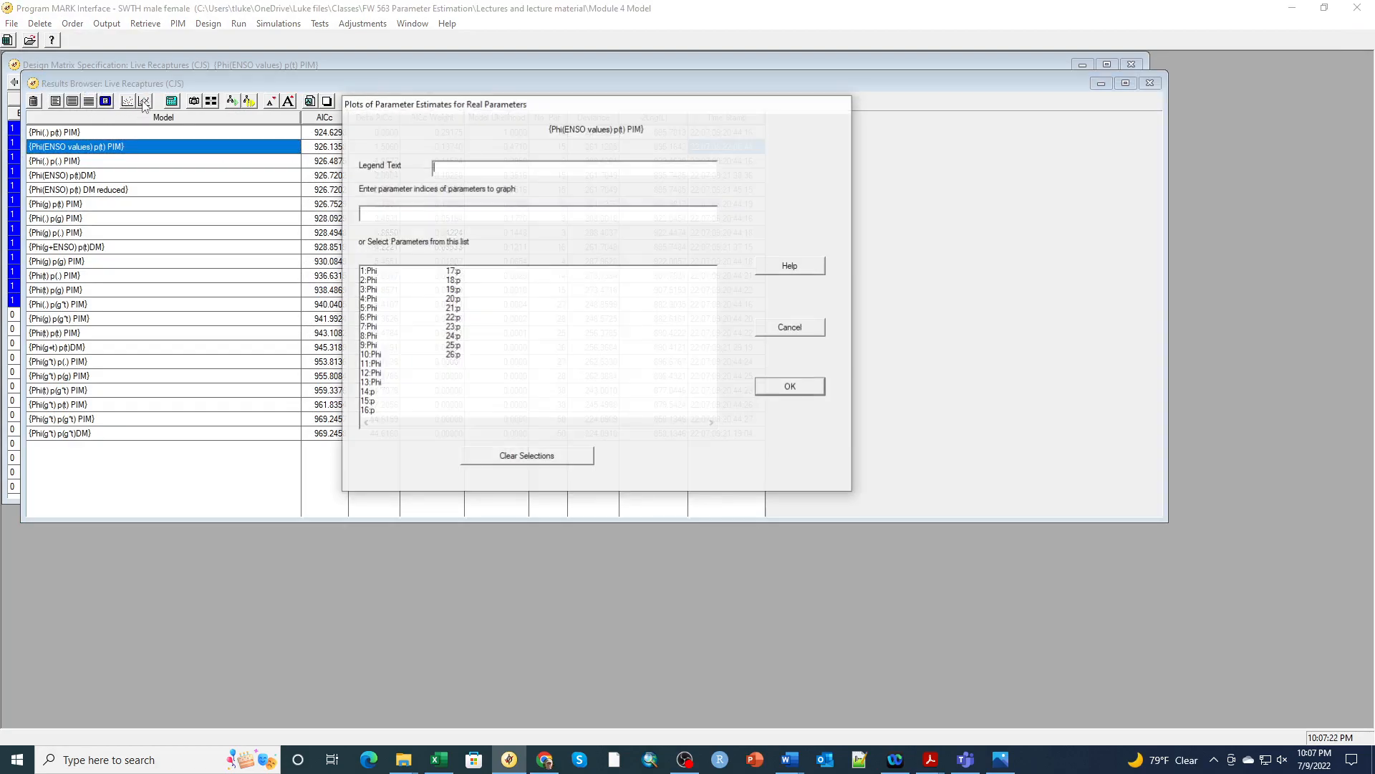
click(372, 272)
click(371, 281)
click(371, 290)
click(371, 300)
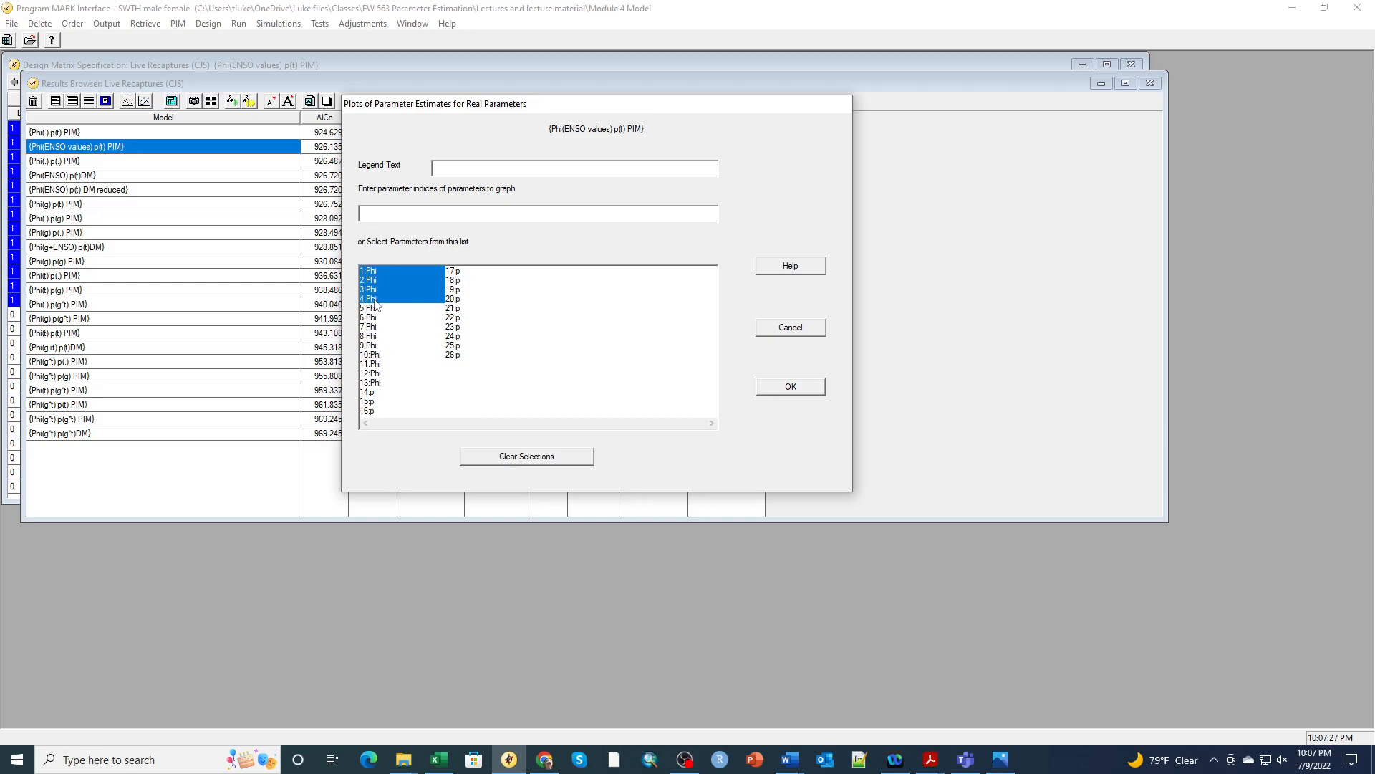
click(371, 309)
click(372, 318)
click(373, 327)
click(374, 336)
click(375, 345)
click(378, 355)
click(380, 364)
click(381, 374)
click(383, 383)
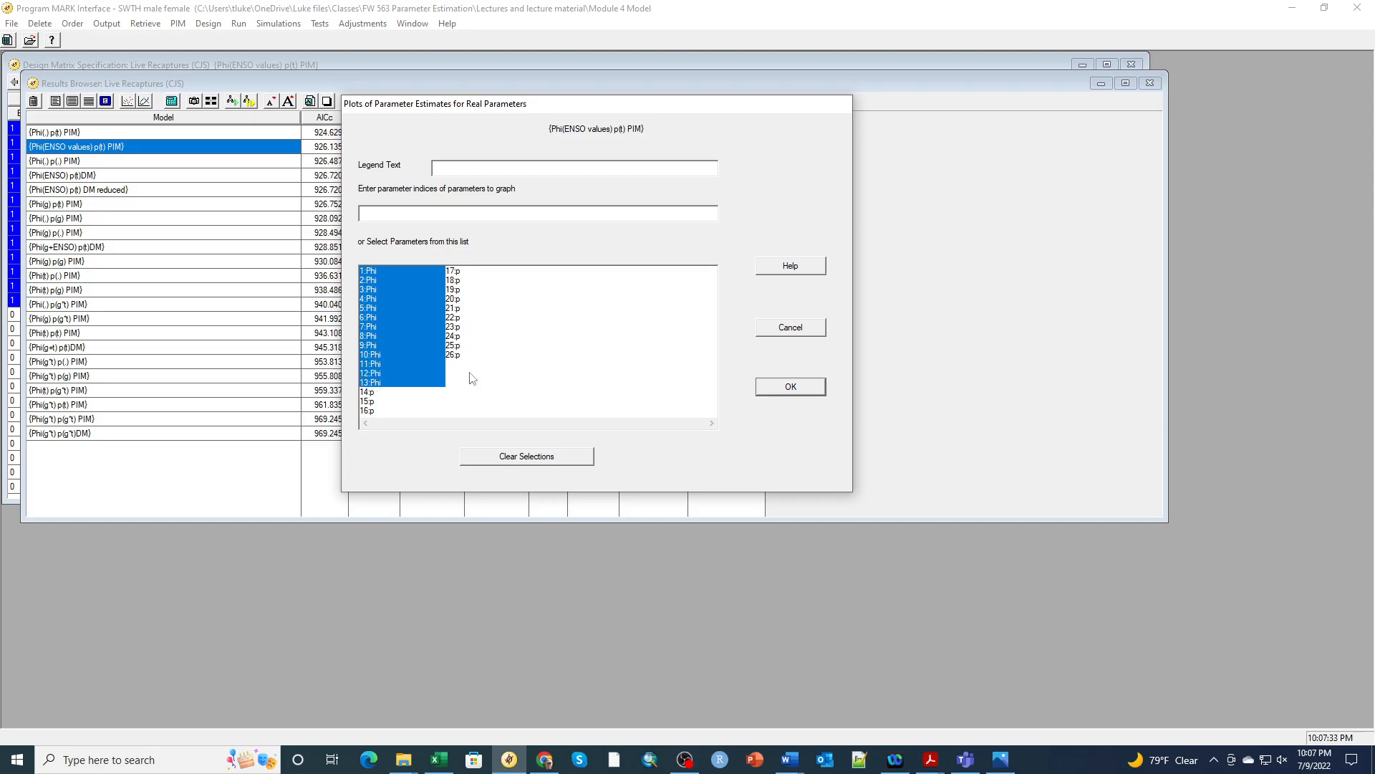
click(782, 394)
drag(299, 154, 672, 60)
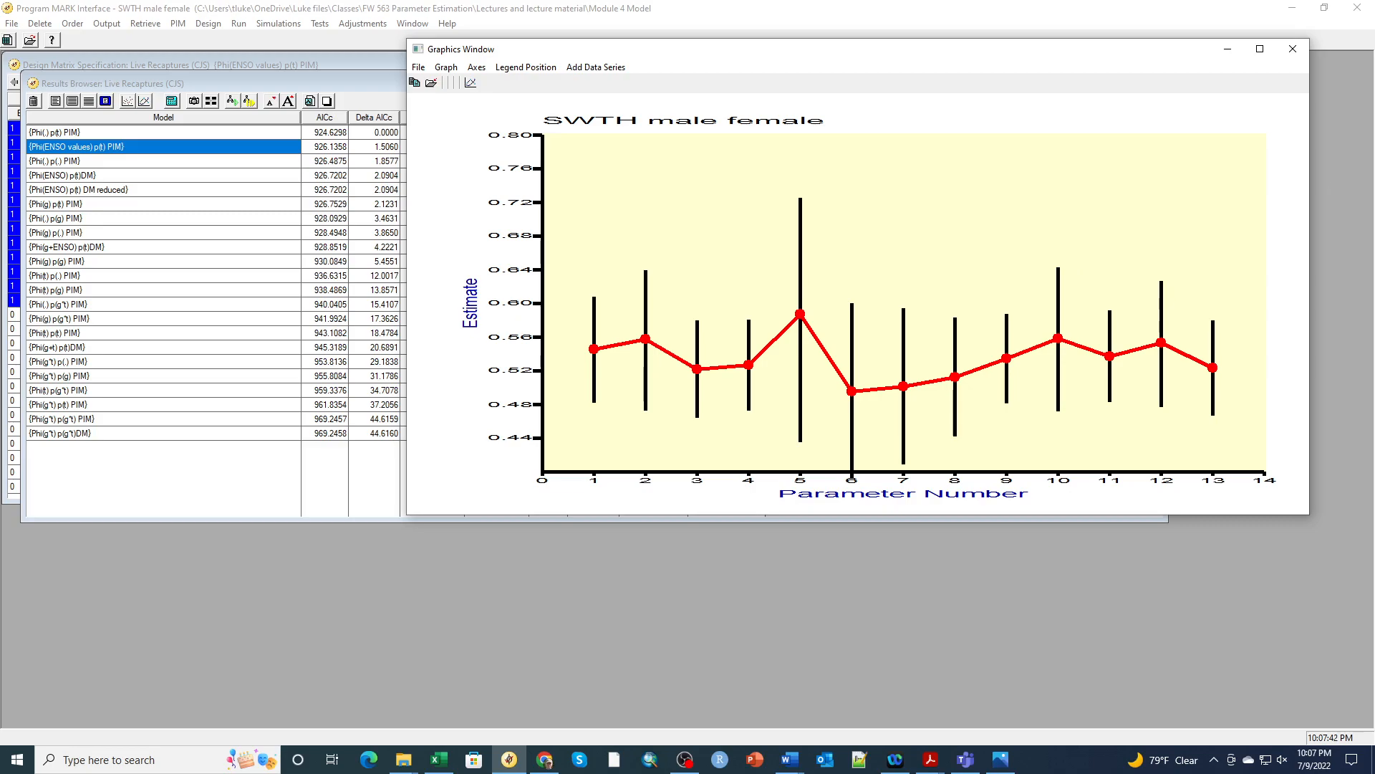
Place the ENSO workbook at half width left of the Phi graph, with B4 selected
key(alt+Tab)
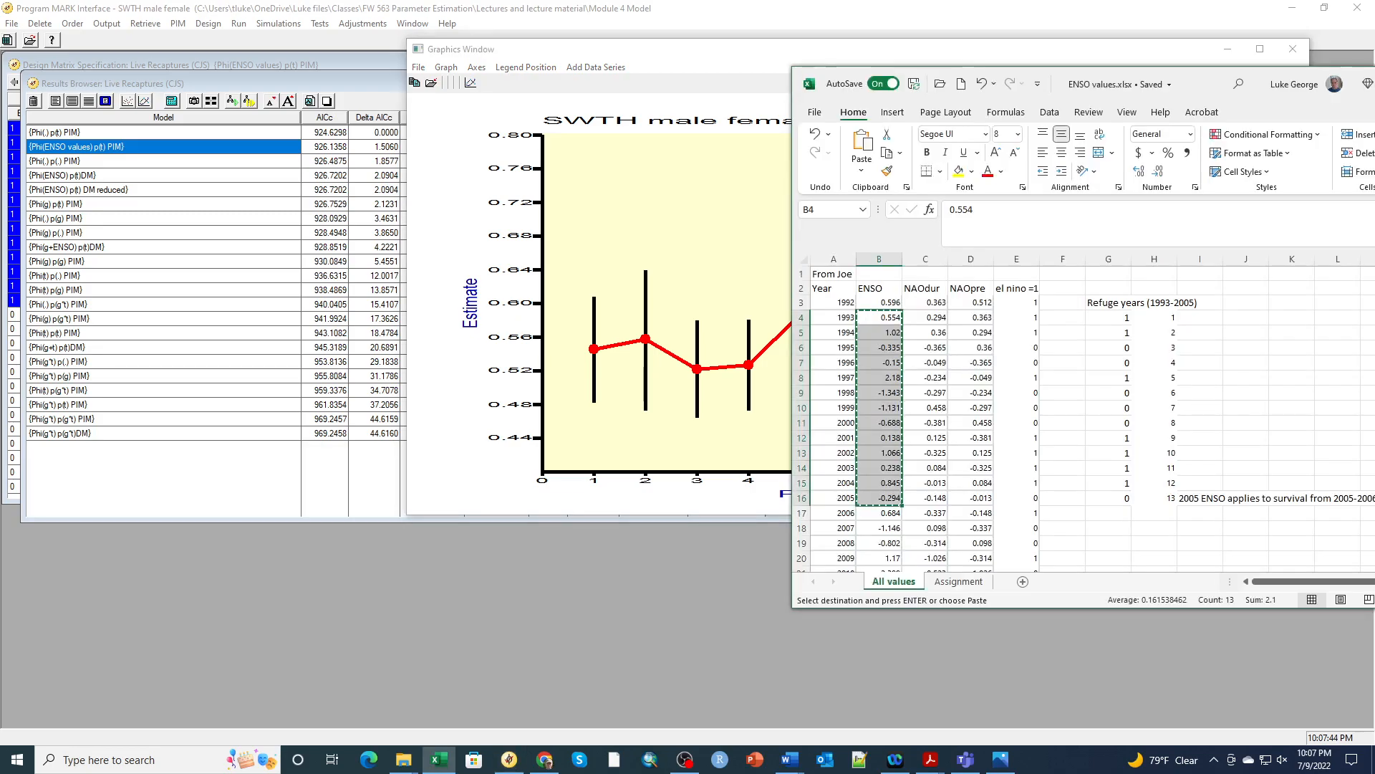
drag(1191, 84, 479, 126)
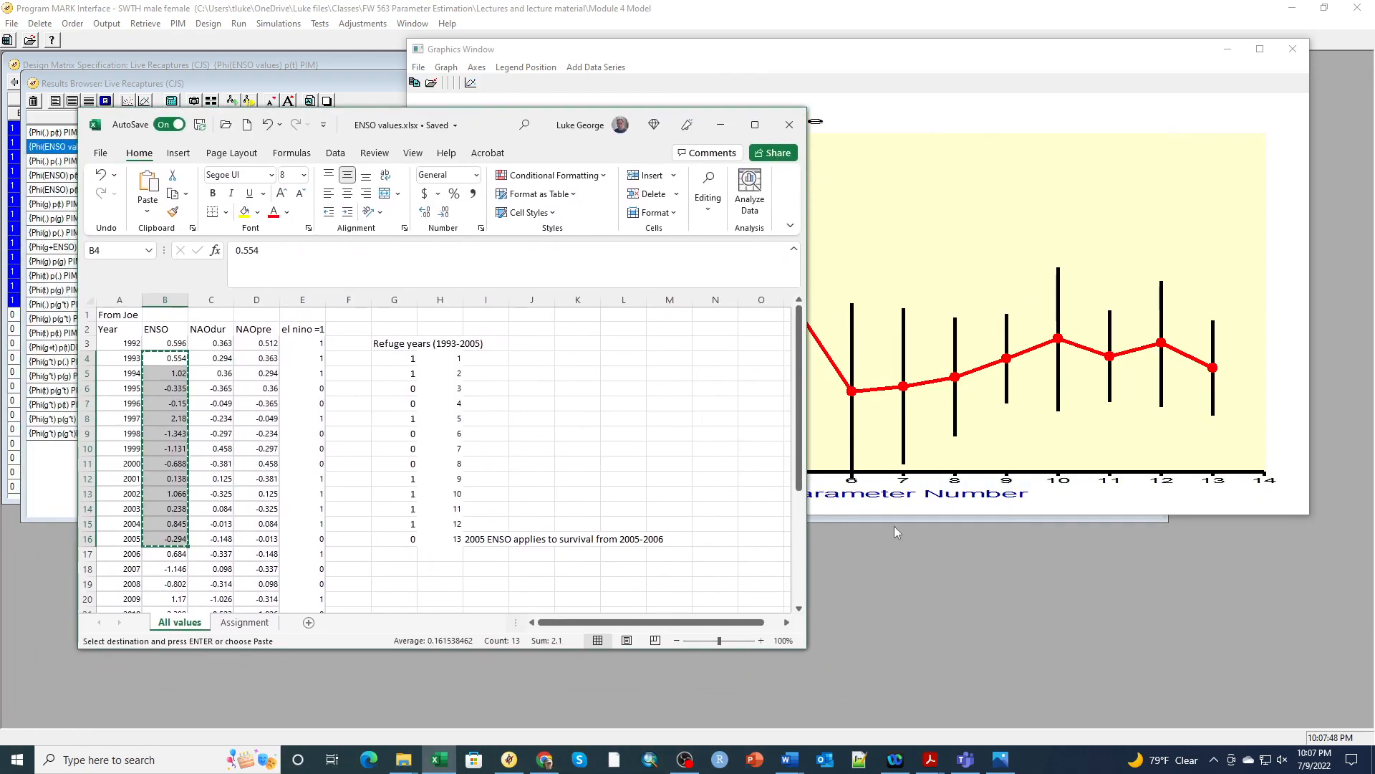
drag(804, 650, 447, 598)
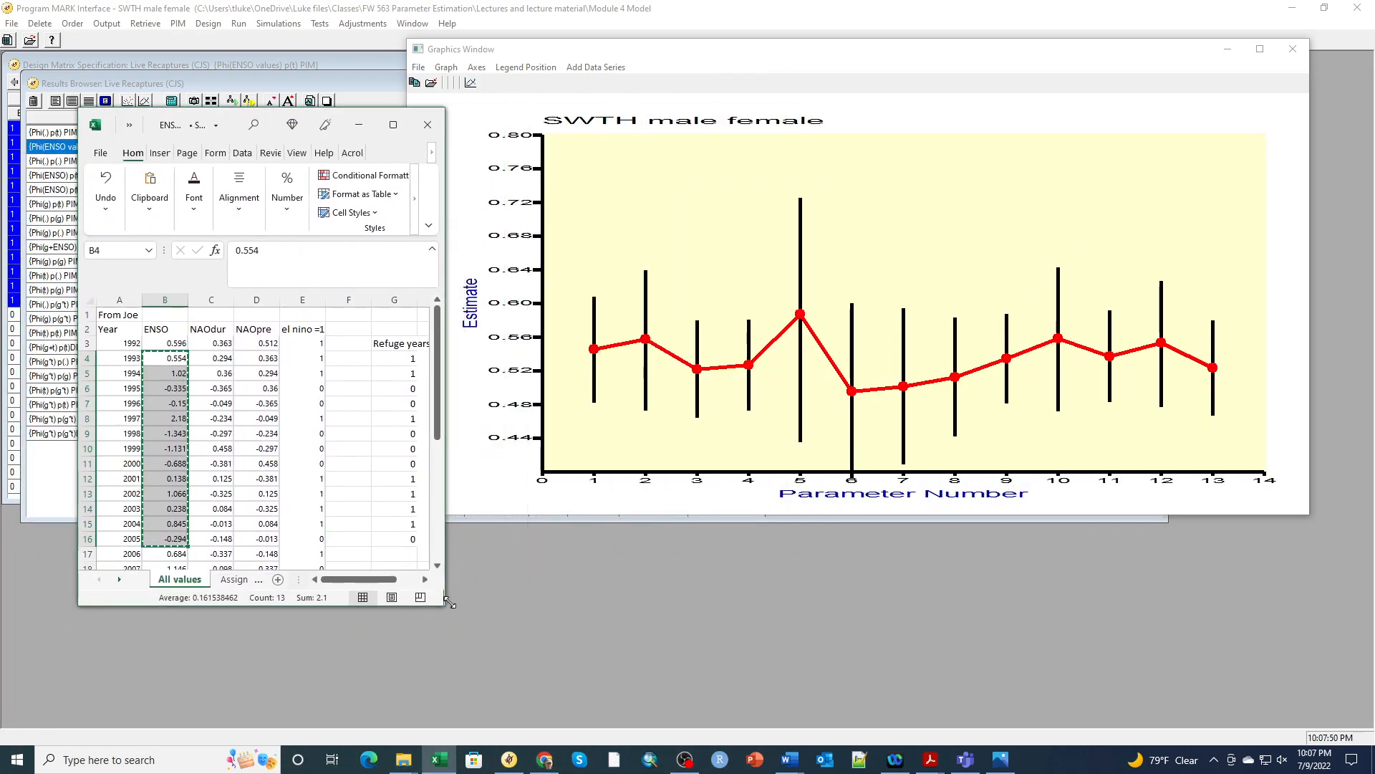
click(182, 360)
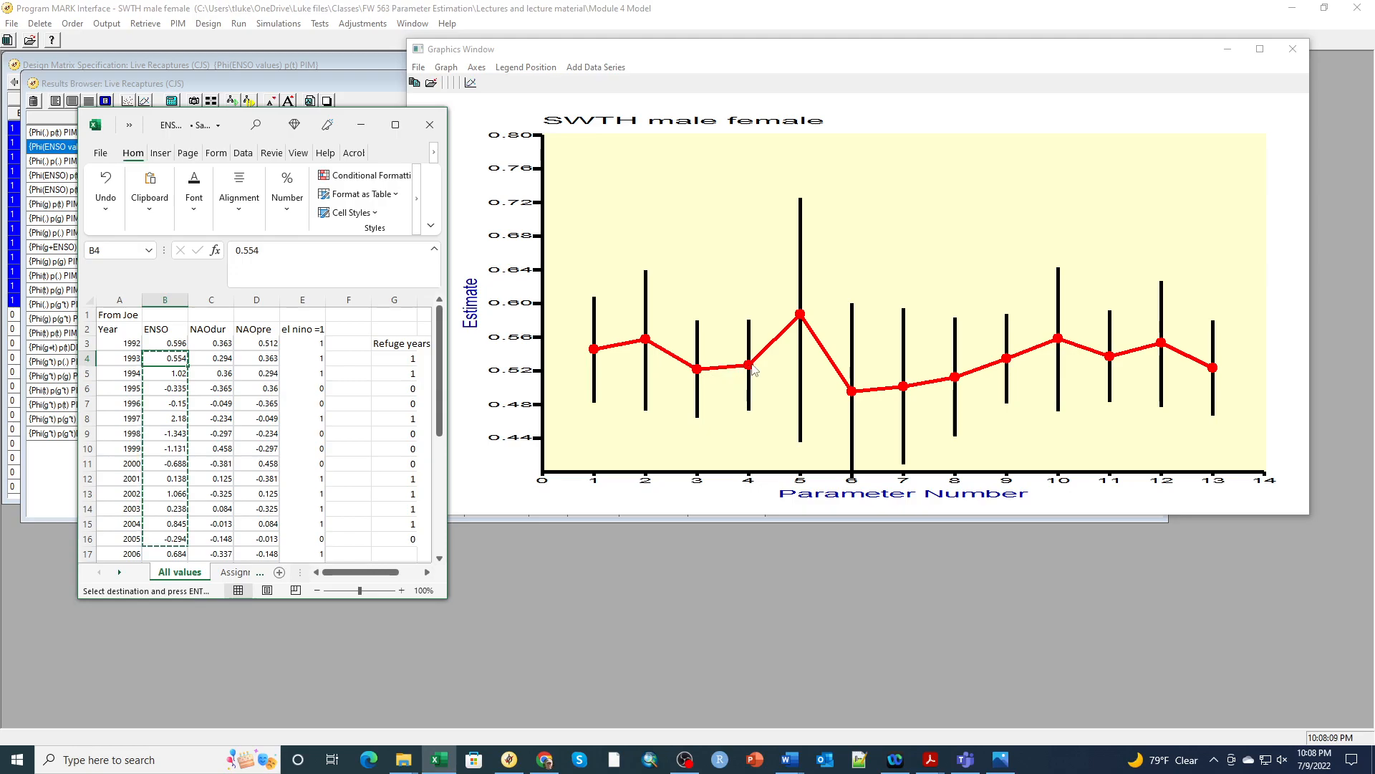
Select the 1997 ENSO value 2.18 in B8, clear the copy marquee, and close the workbook
click(179, 420)
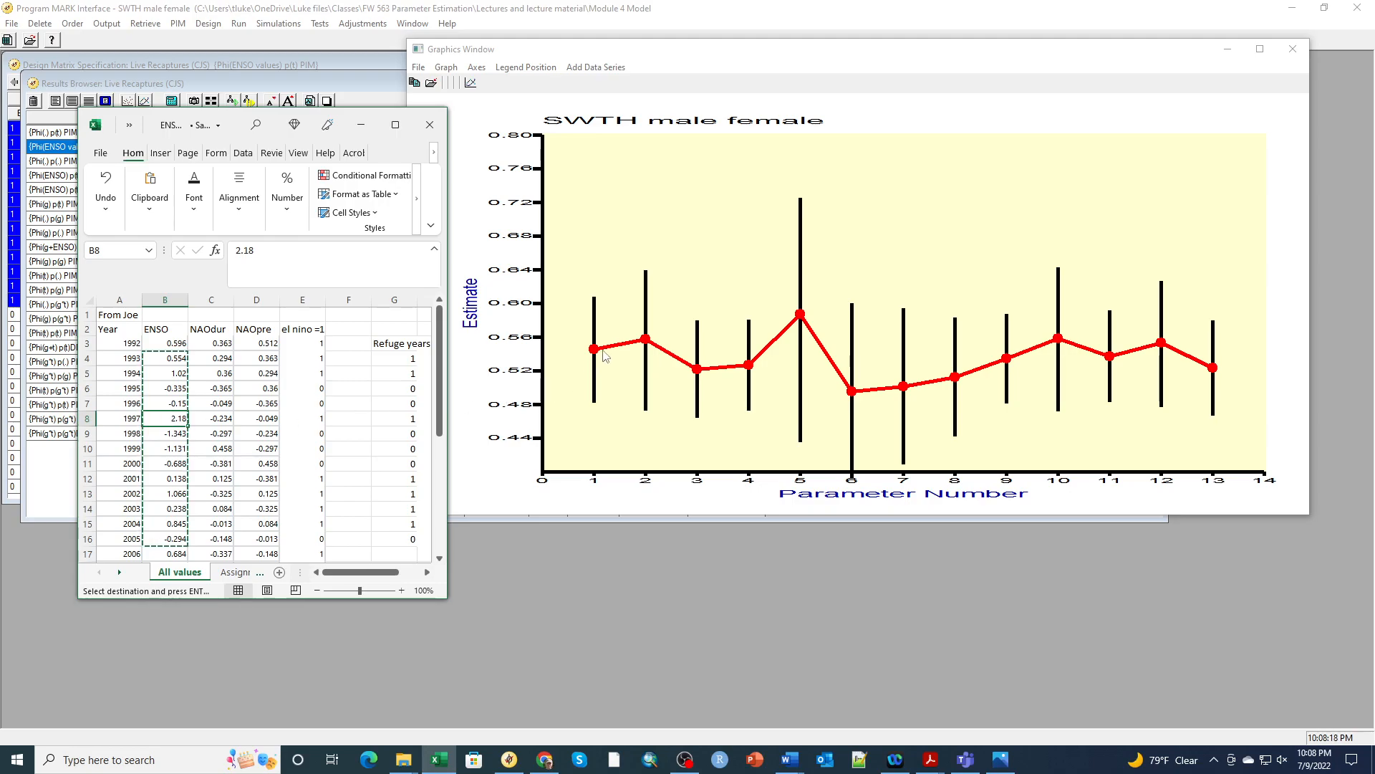
key(Escape)
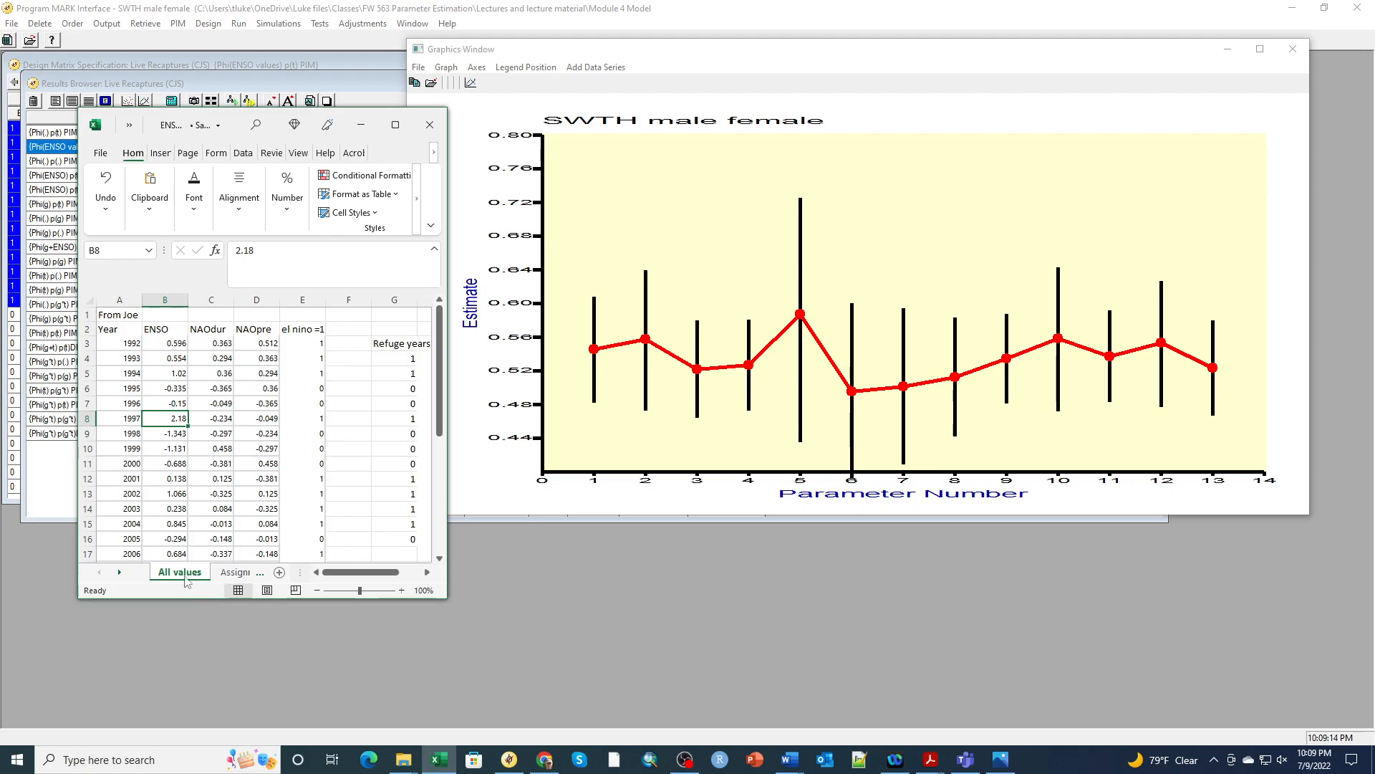
click(428, 130)
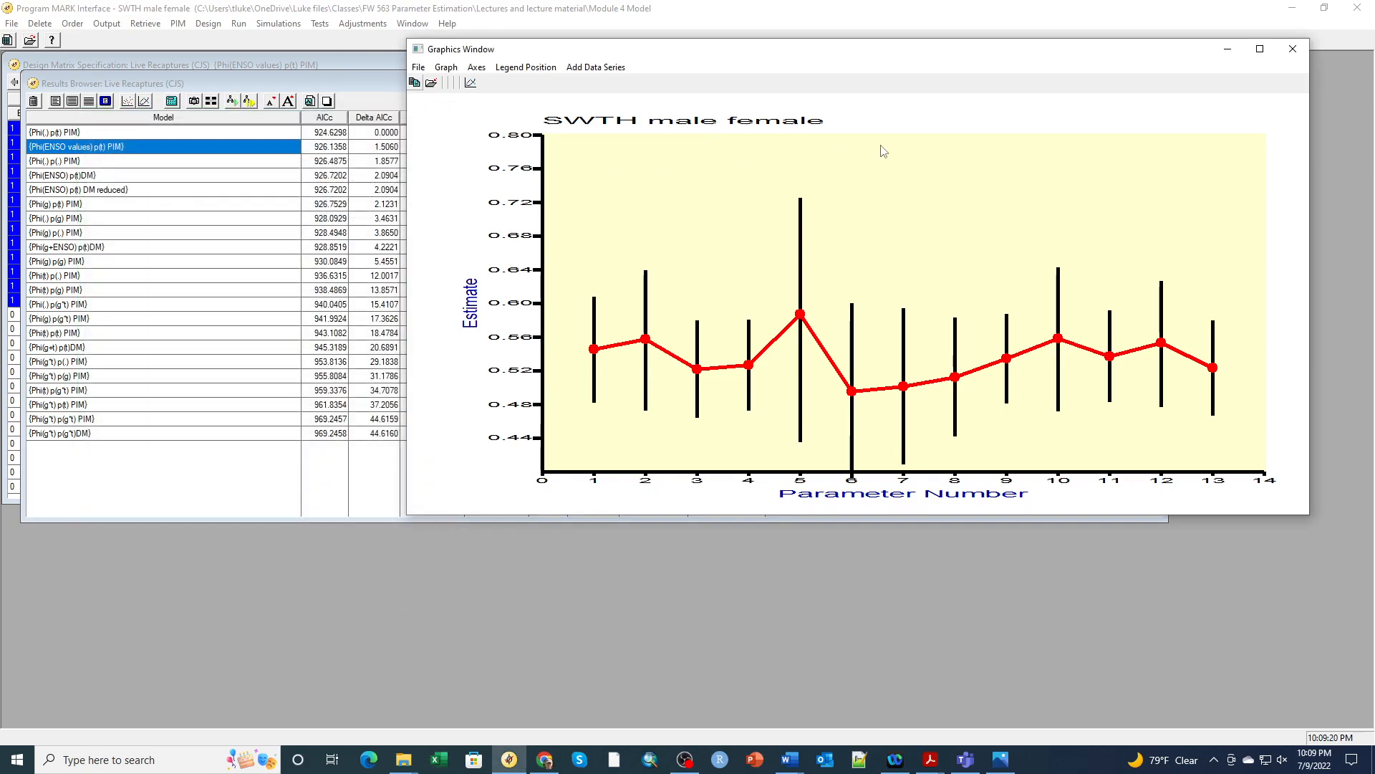